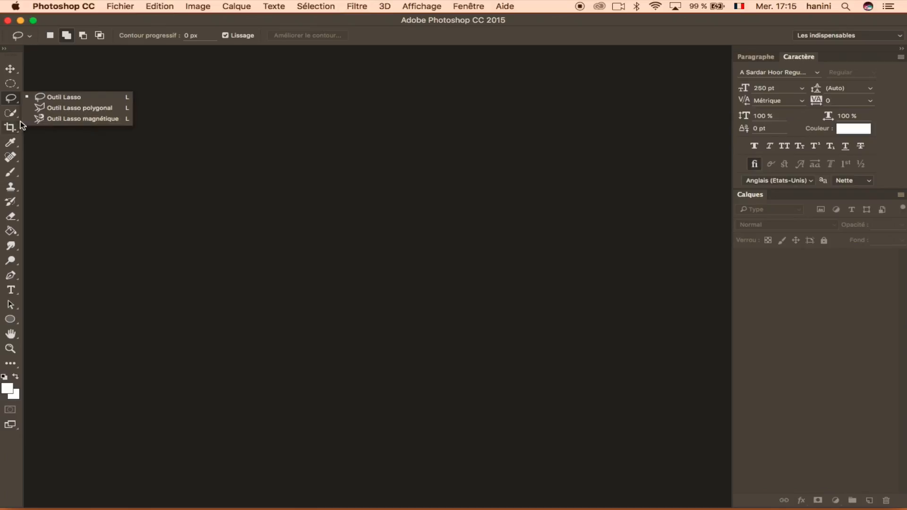
click(9, 115)
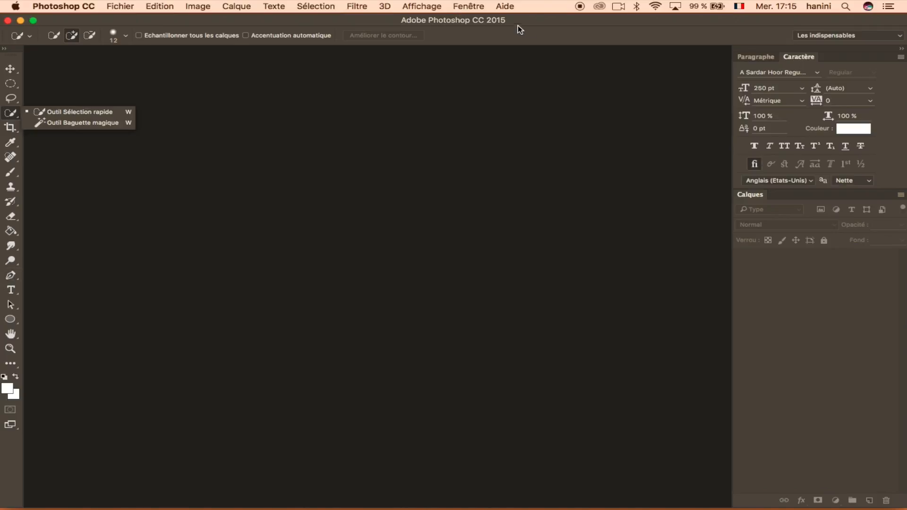
click(531, 35)
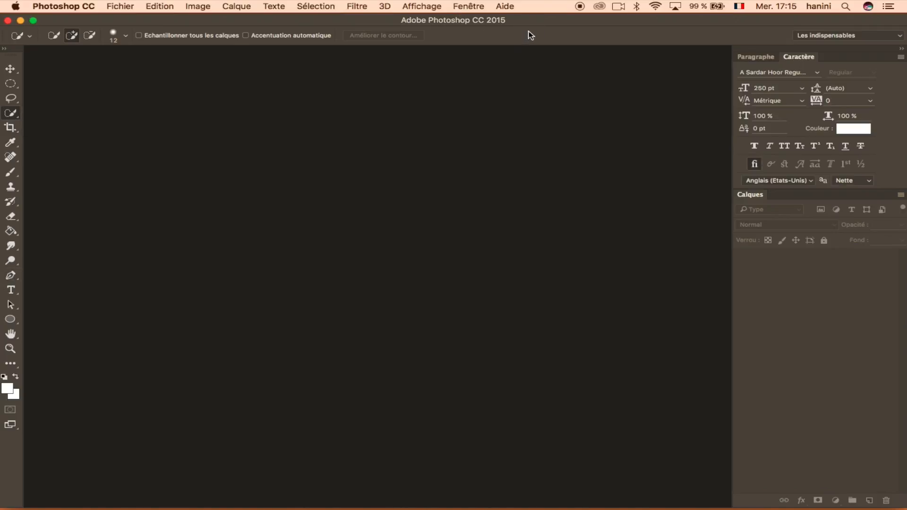
Activate the Rectangular Marquee tool and create a new transparent document, 1000 px wide.
click(12, 84)
click(108, 83)
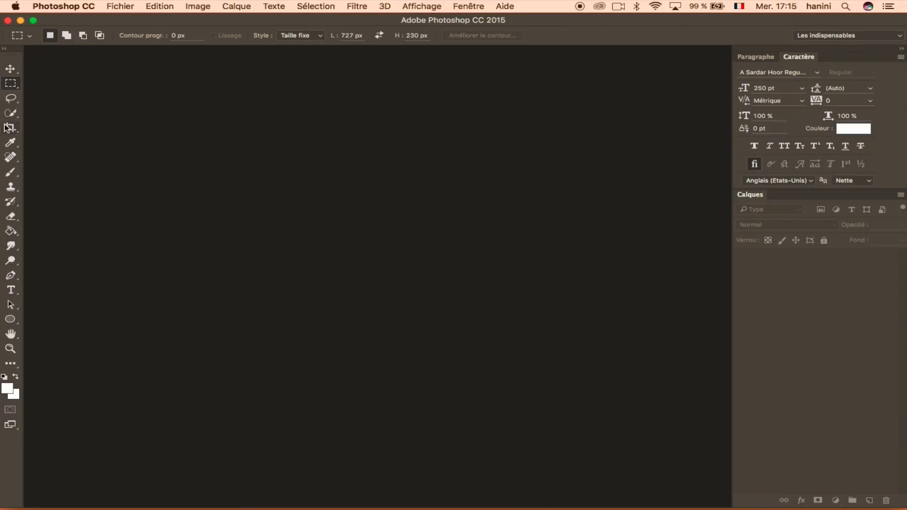
click(128, 8)
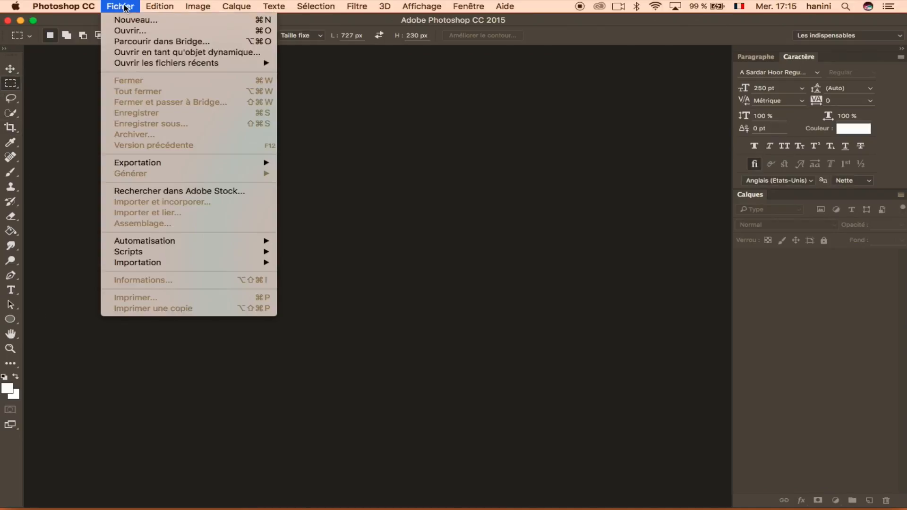
click(154, 22)
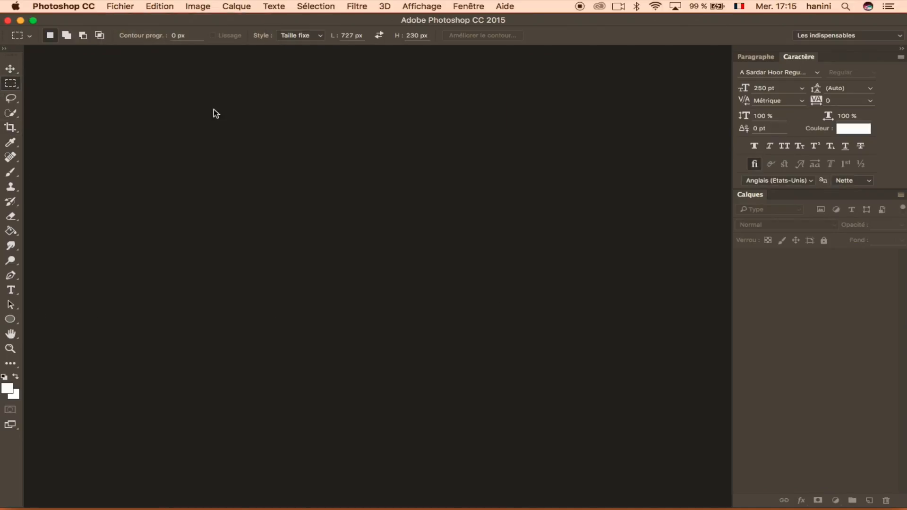
click(521, 140)
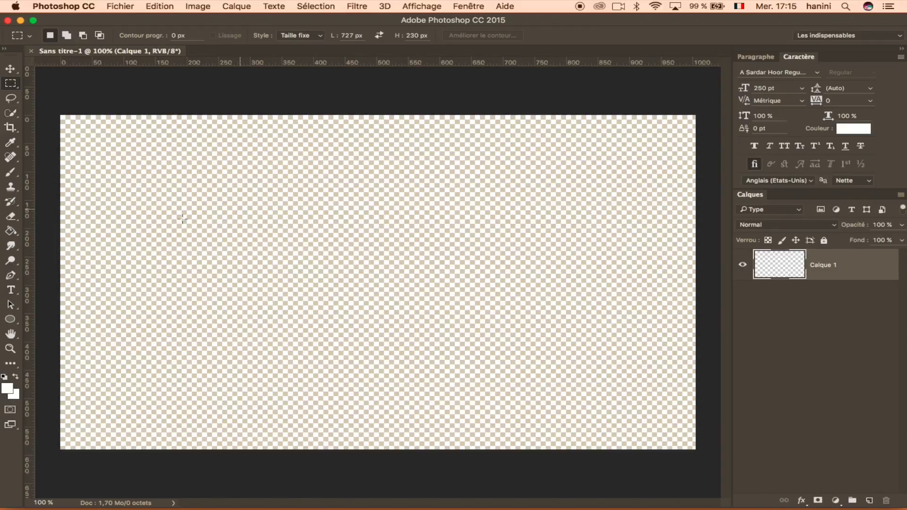
Set the foreground colour to dark green 001e13 and fill the whole layer with the Paint Bucket.
click(8, 390)
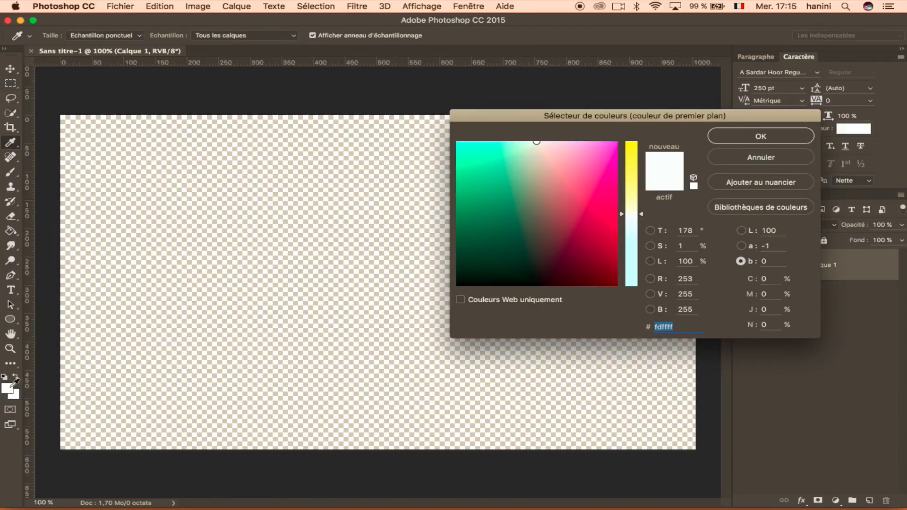
drag(515, 256, 488, 273)
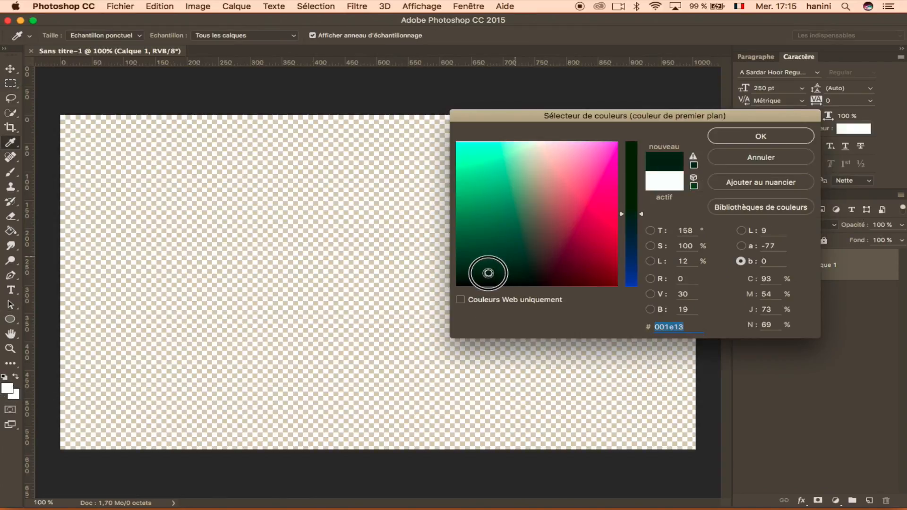
click(727, 137)
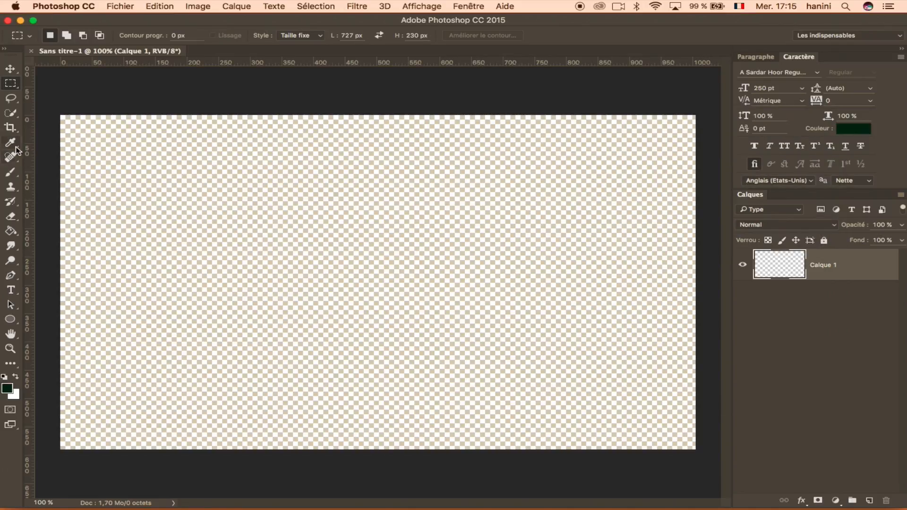
click(11, 231)
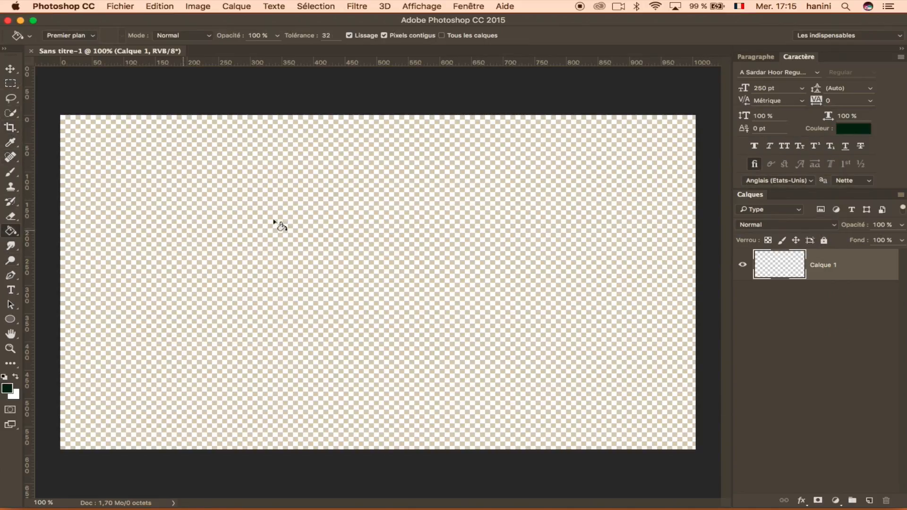
click(279, 223)
Set the Rectangular Marquee style to Normal and draw a selection about 425 px wide in the canvas's upper-left area.
click(12, 84)
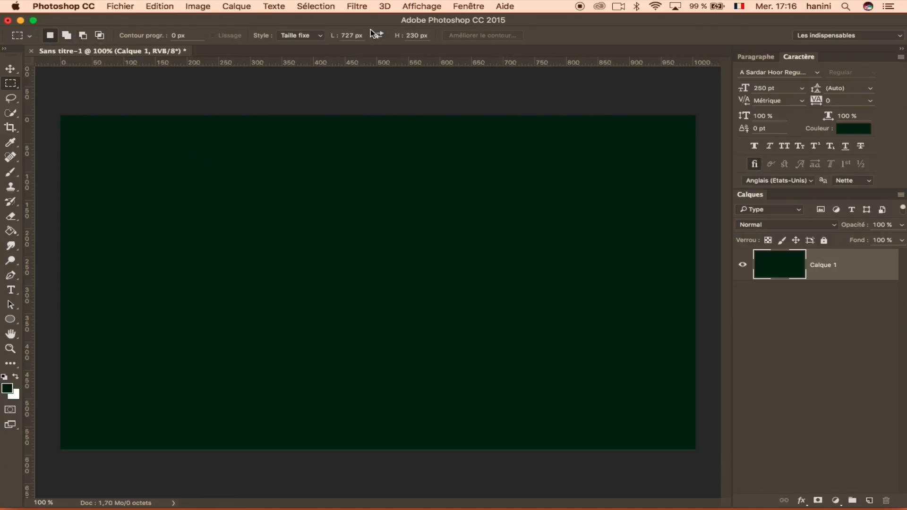
mouse_move(176, 180)
mouse_down()
mouse_move(243, 261)
mouse_move(171, 188)
mouse_up()
key(super+d)
click(301, 35)
click(295, 18)
drag(176, 166, 446, 322)
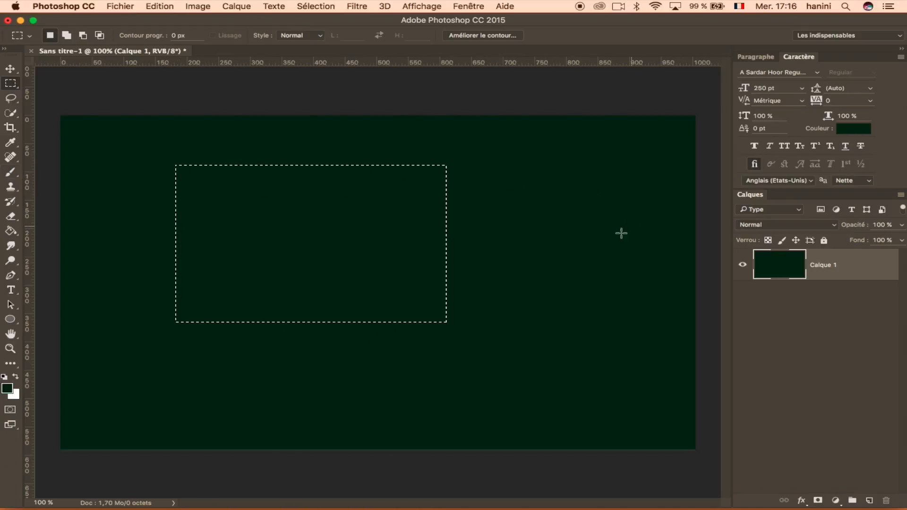
Activate the Brush tool and set the foreground colour to near-white.
click(10, 174)
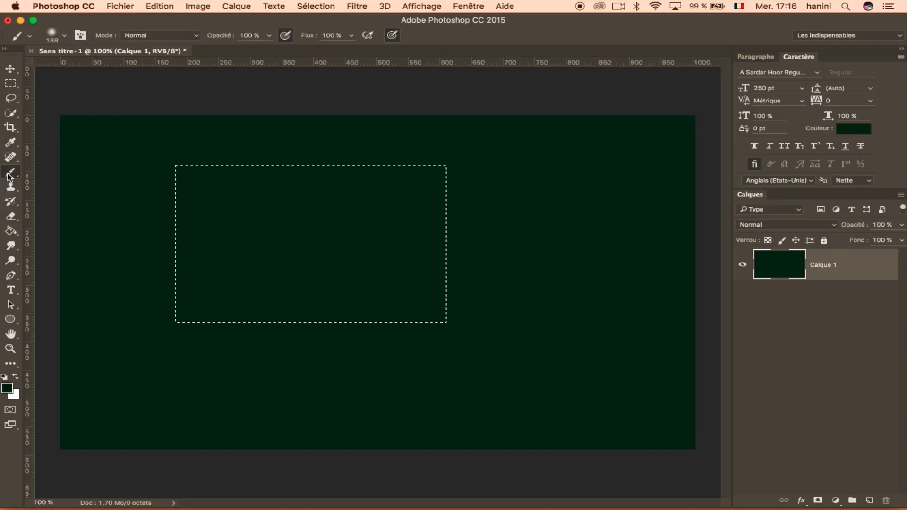
click(7, 391)
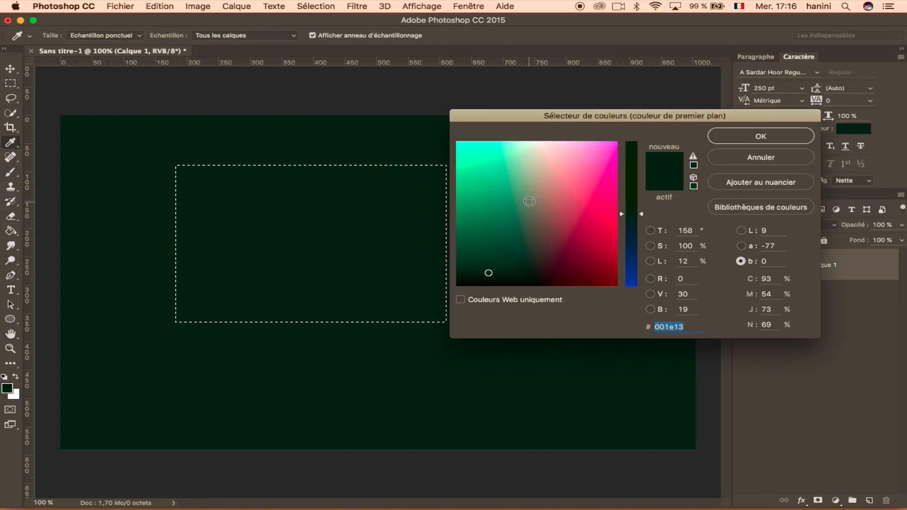
click(536, 141)
click(776, 133)
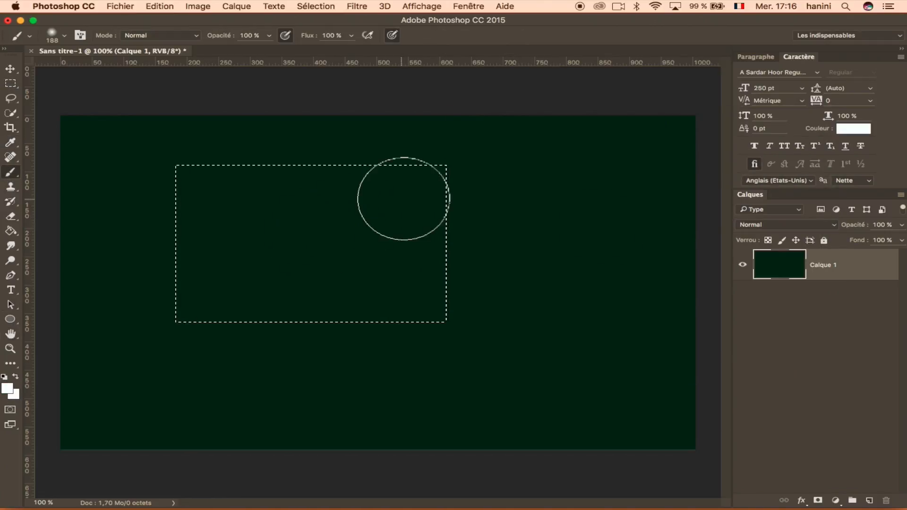
Try painting inside the rectangular selection with the Brush, undo the paint and deselect.
mouse_move(516, 186)
mouse_down()
mouse_move(648, 174)
mouse_move(588, 206)
mouse_move(597, 162)
mouse_move(468, 206)
mouse_move(165, 181)
mouse_move(415, 279)
mouse_move(455, 269)
mouse_move(219, 126)
mouse_move(477, 179)
mouse_up()
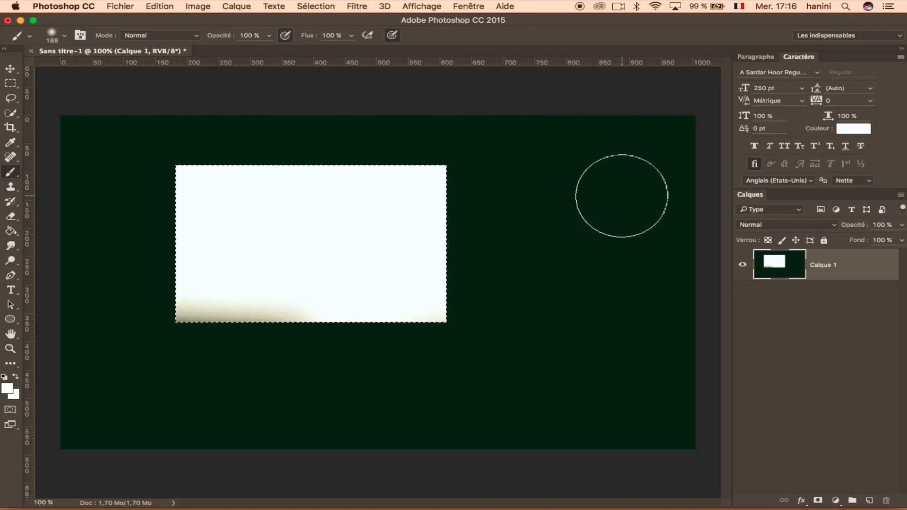
key(super+z)
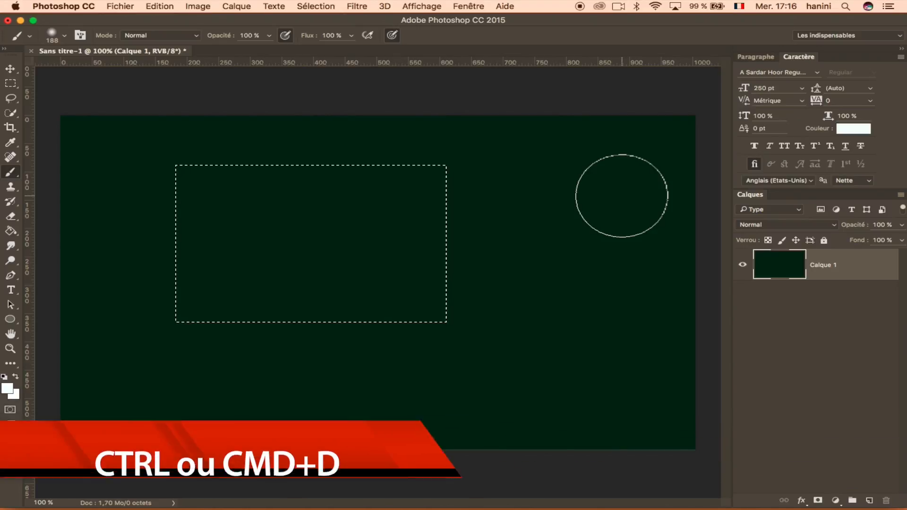
key(super+d)
Draw a rectangular selection at upper left, then replace it in New Selection mode with one about 315 px wide on the canvas's right side.
click(10, 84)
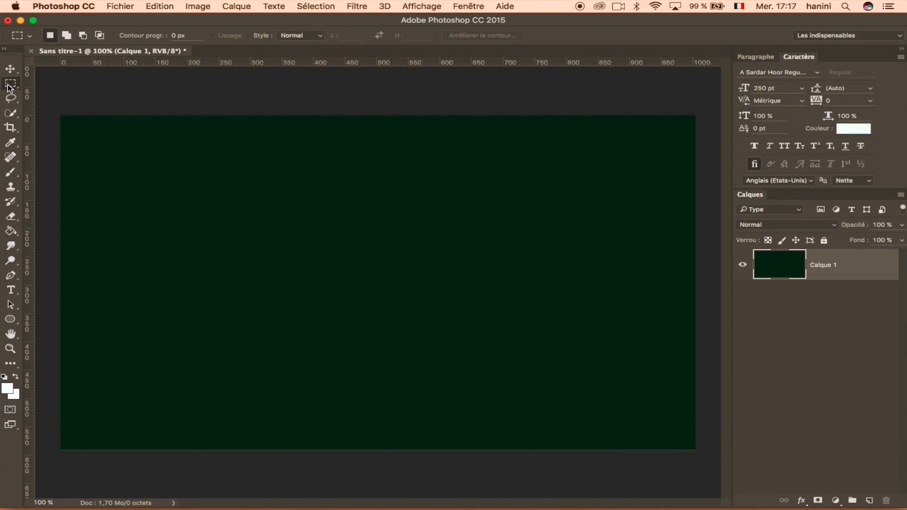
click(67, 39)
drag(131, 159, 356, 258)
click(50, 36)
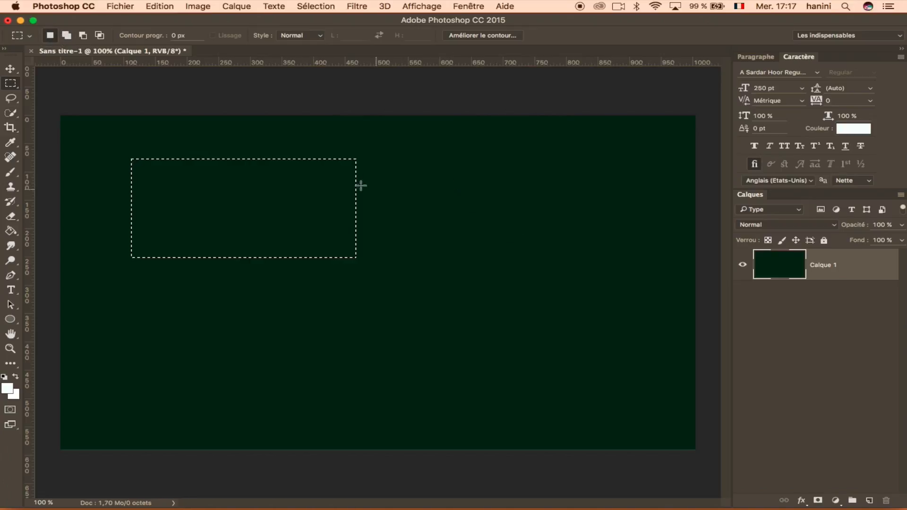
drag(419, 178, 619, 337)
In Add to Selection mode, add three rectangles: one on the left, one at lower middle and one at upper middle.
click(66, 36)
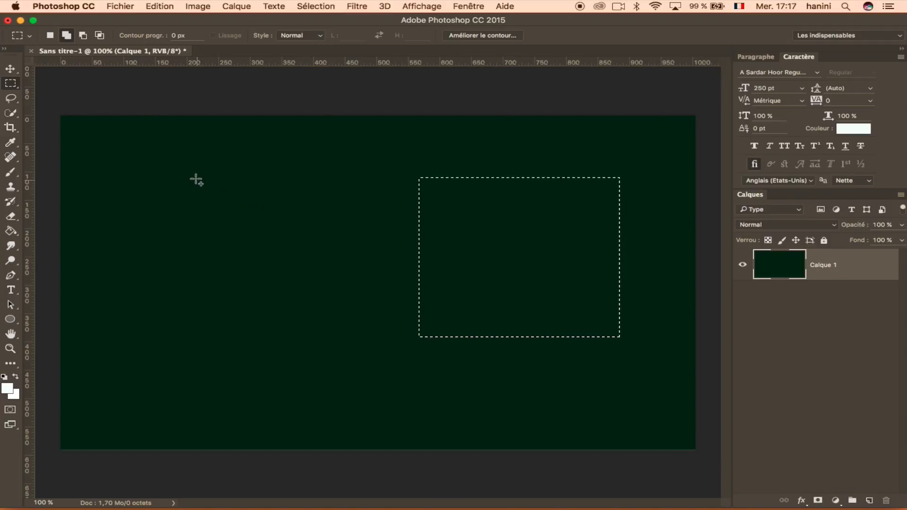
drag(163, 157, 368, 317)
drag(334, 269, 498, 389)
drag(349, 131, 496, 291)
Subtract three rectangles from the combined selection, trimming its left part, its lower edge and its right part.
click(83, 36)
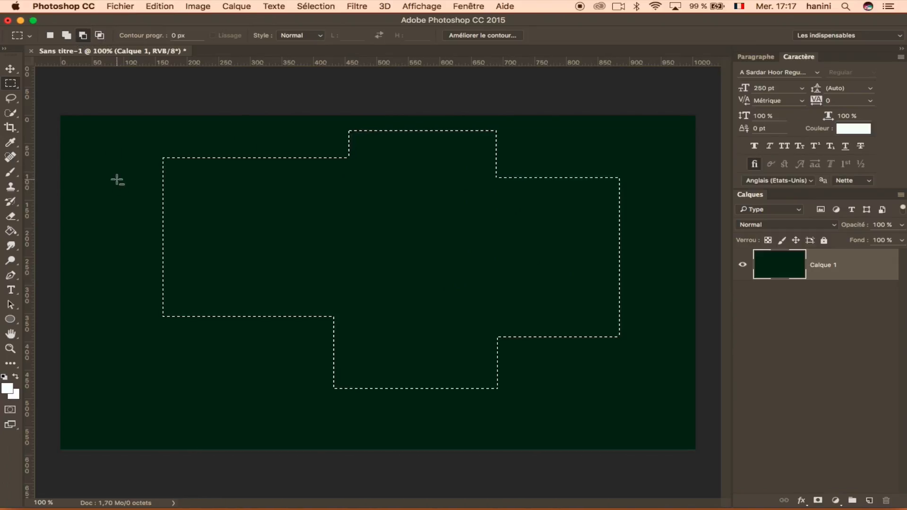
drag(113, 131, 323, 376)
drag(238, 331, 591, 419)
drag(520, 132, 668, 418)
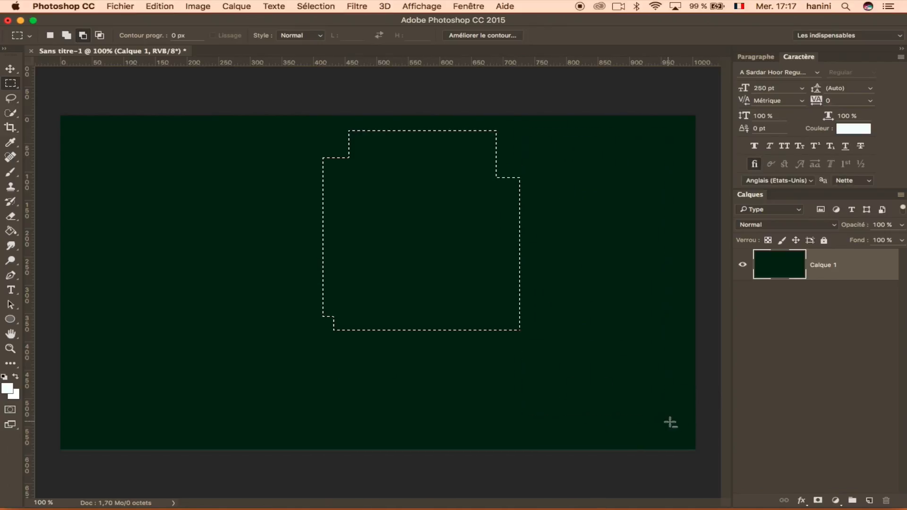
Intersect the selection with a rectangle crossing its left edge, then with a smaller one overlapping the remaining area's upper-right corner.
click(99, 35)
drag(141, 191, 365, 276)
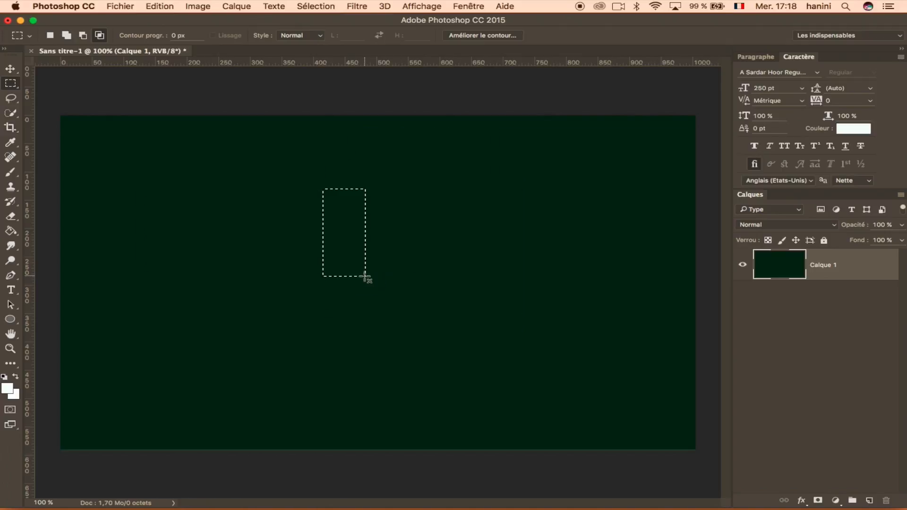
drag(353, 135, 404, 203)
Return to New Selection mode and set the marquee to a fixed size of 300 px wide by 300 px high.
click(51, 36)
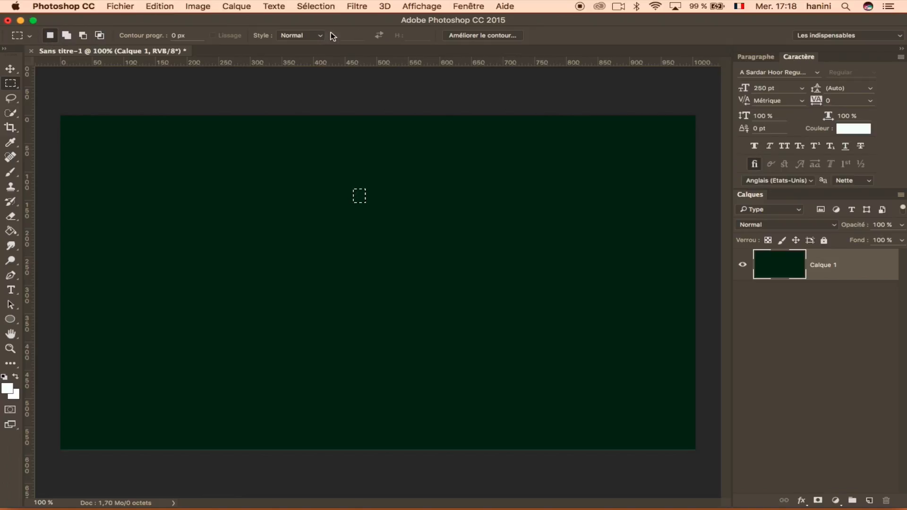
click(297, 52)
drag(335, 42, 328, 38)
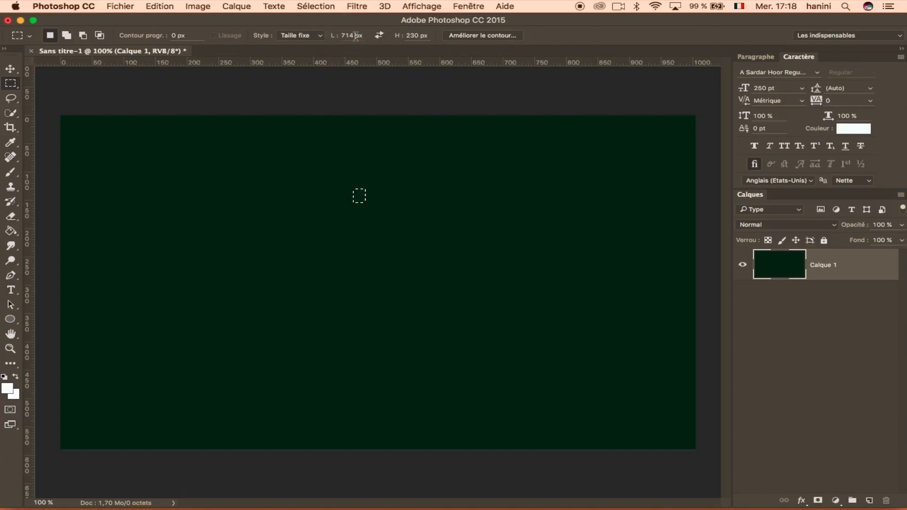
text(300)
click(400, 36)
text(300)
Place three fixed-size square selections together: one at left, one at upper right and one overlapping it at lower middle.
click(169, 164)
click(413, 146)
click(148, 168)
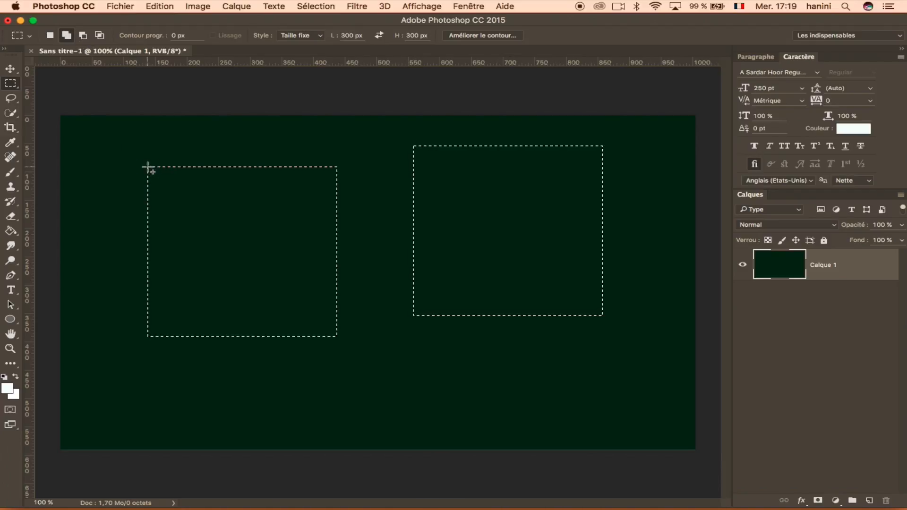
click(363, 365)
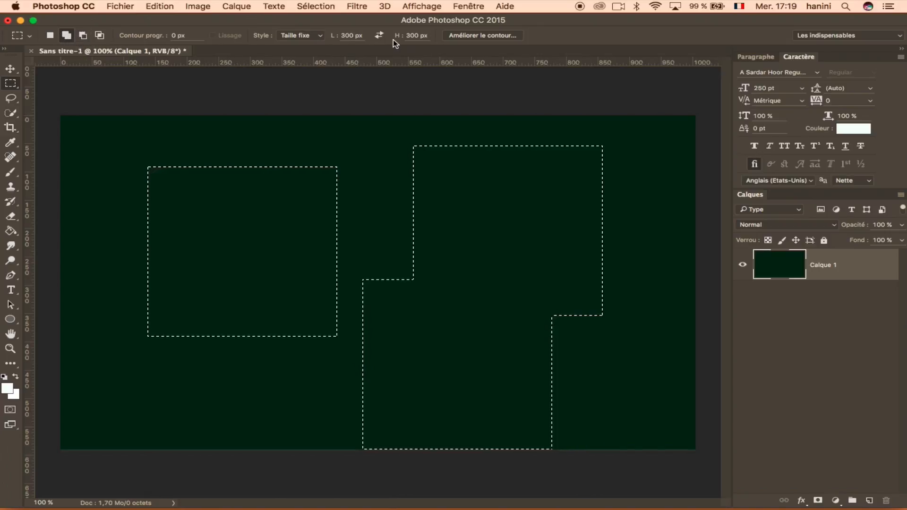
Switch to the Elliptical Marquee tool in New Selection mode and deselect the squares.
click(50, 36)
click(12, 84)
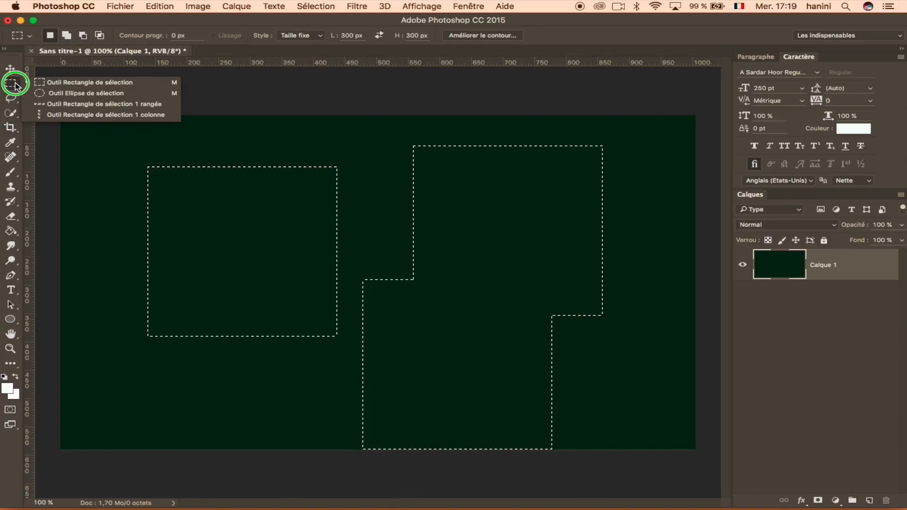
click(91, 93)
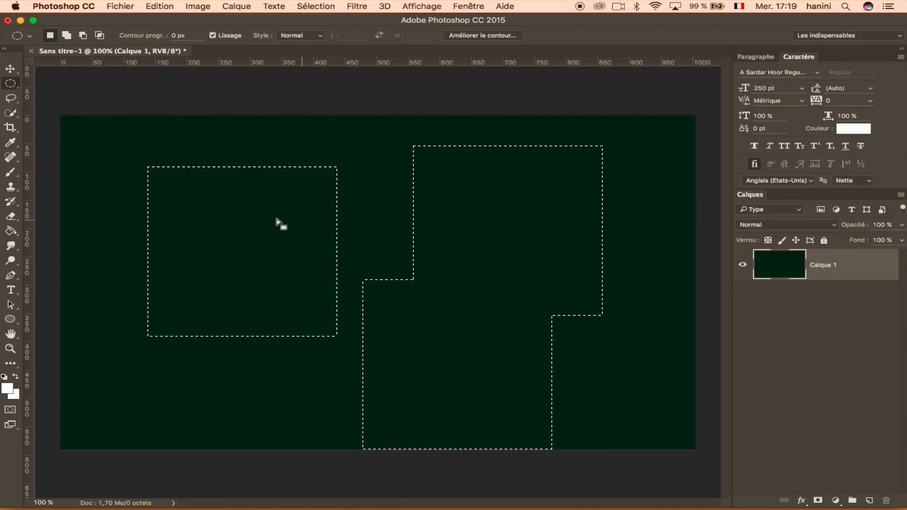
click(316, 6)
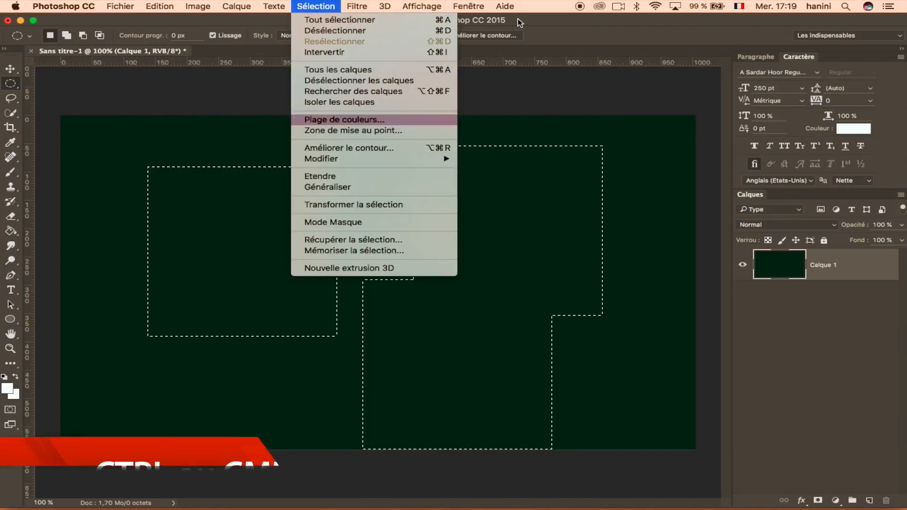
click(543, 6)
key(super+d)
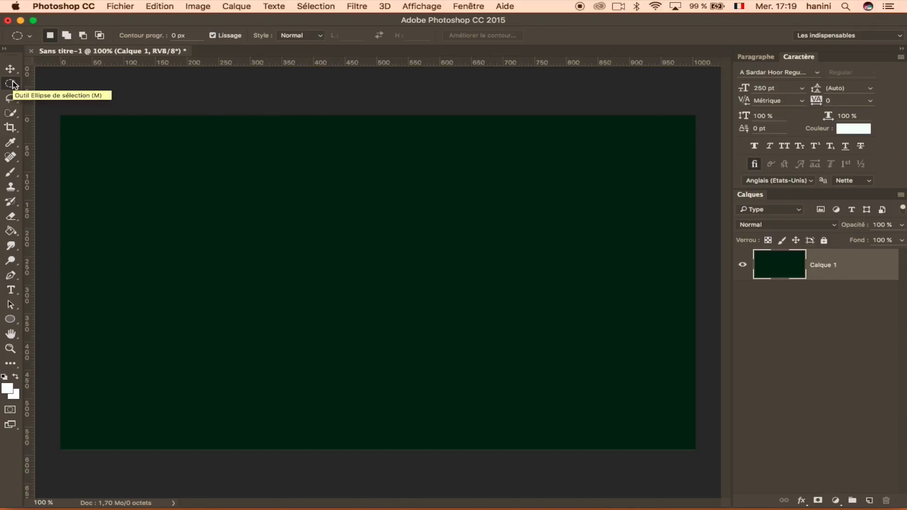
Try an elliptical selection across the canvas, then replace it with a circular one about 210 px in diameter at upper middle.
drag(298, 221, 617, 369)
click(233, 172)
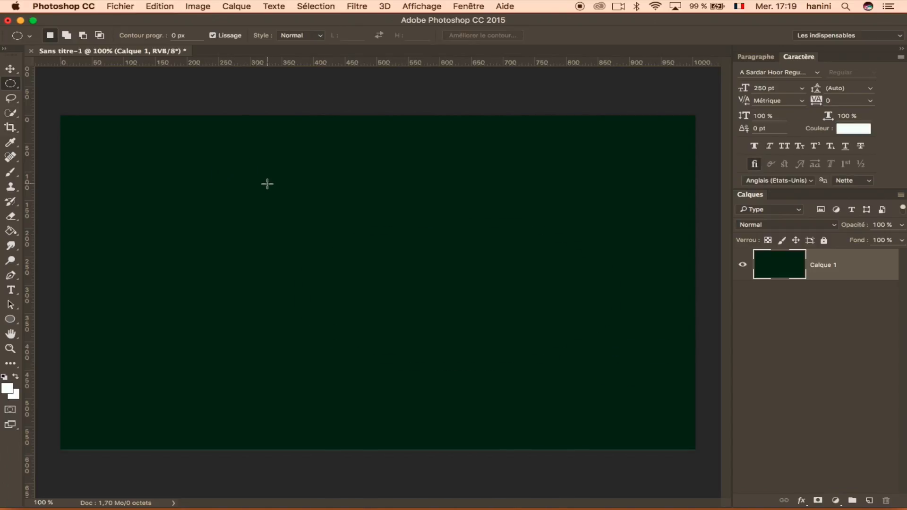
drag(398, 276, 234, 186)
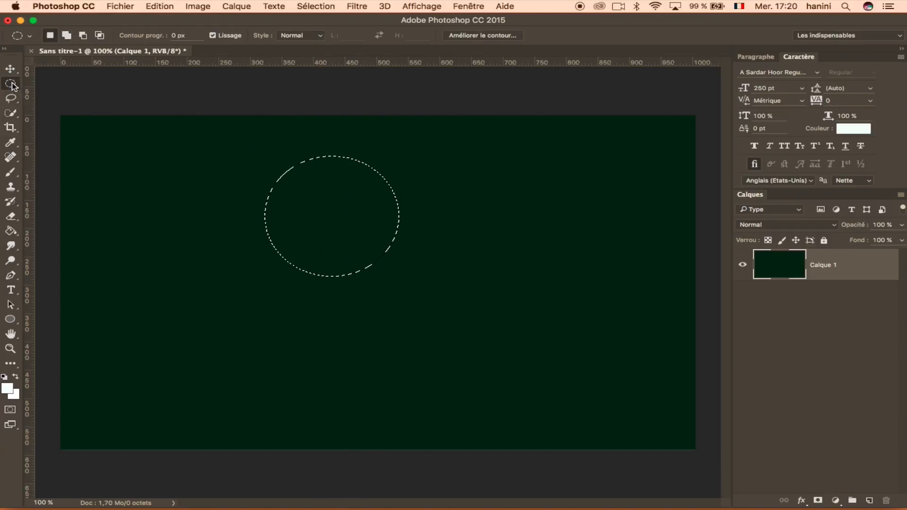
Deselect the circle and switch back to the Rectangular Marquee tool.
key(super+d)
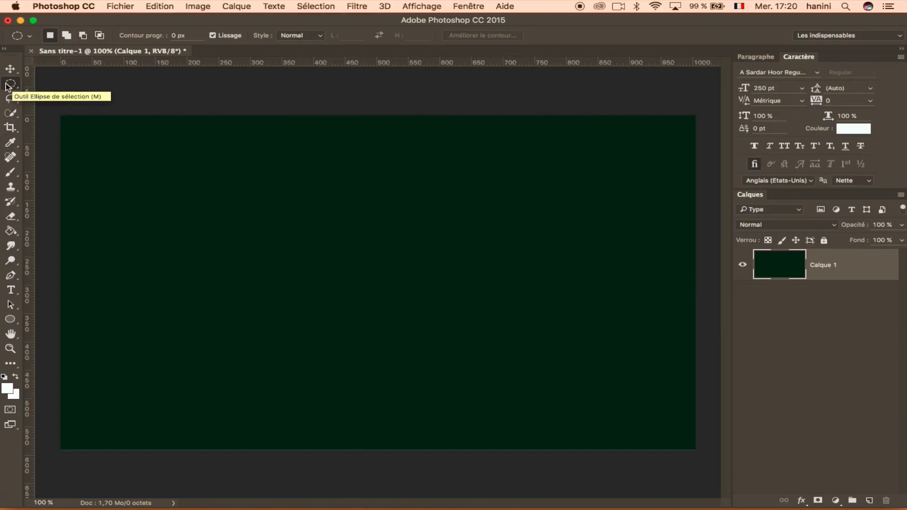
right_click(11, 84)
click(98, 82)
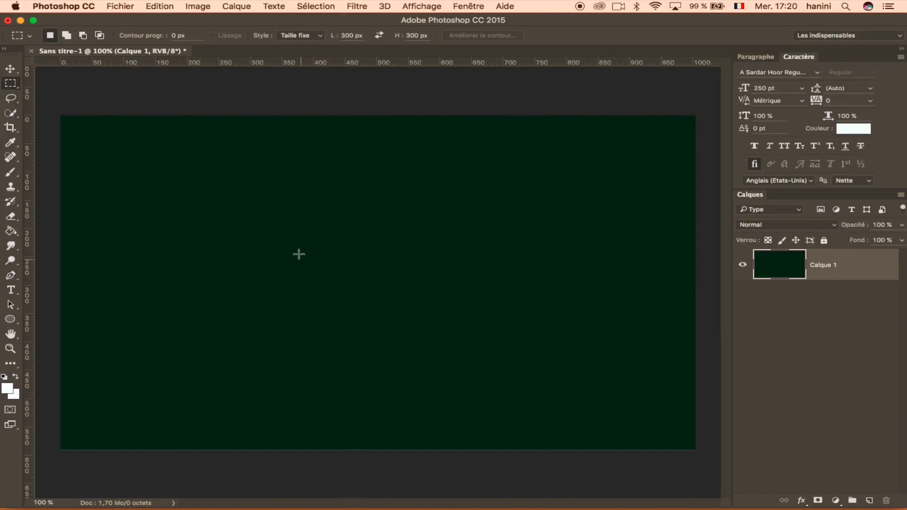
Place a fixed-size 300 by 300 px selection near the canvas centre, then set the marquee style to Normal.
drag(252, 204, 326, 183)
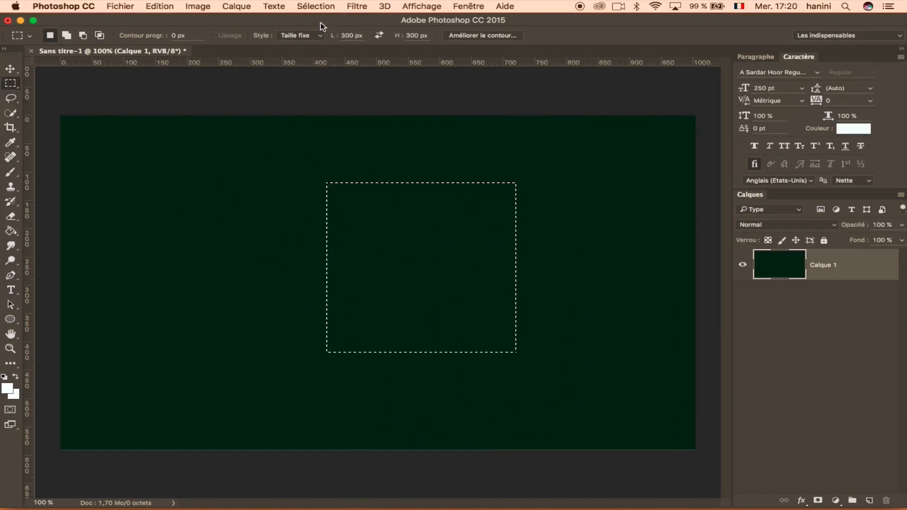
click(320, 38)
click(303, 19)
Try a wide free rectangular selection, then replace it with a square one about 250 px wide in the upper left half.
drag(180, 172, 631, 255)
click(406, 339)
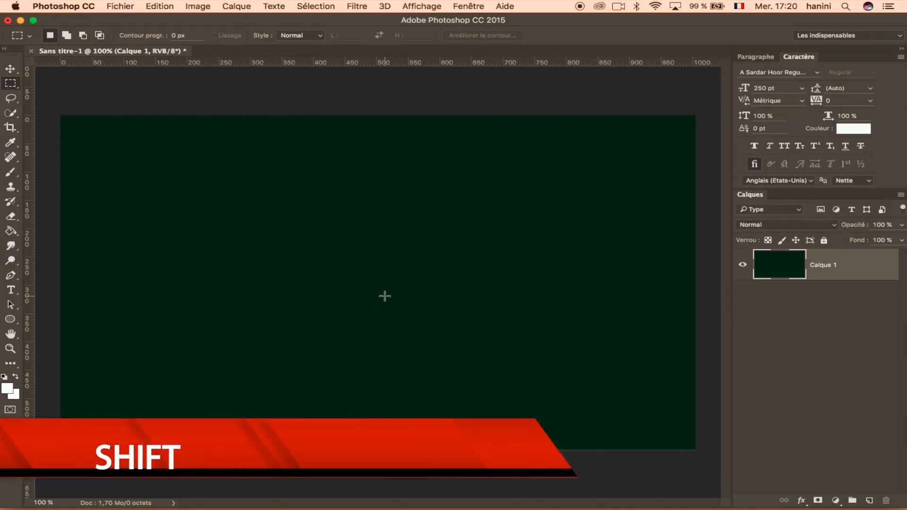
drag(382, 286, 217, 143)
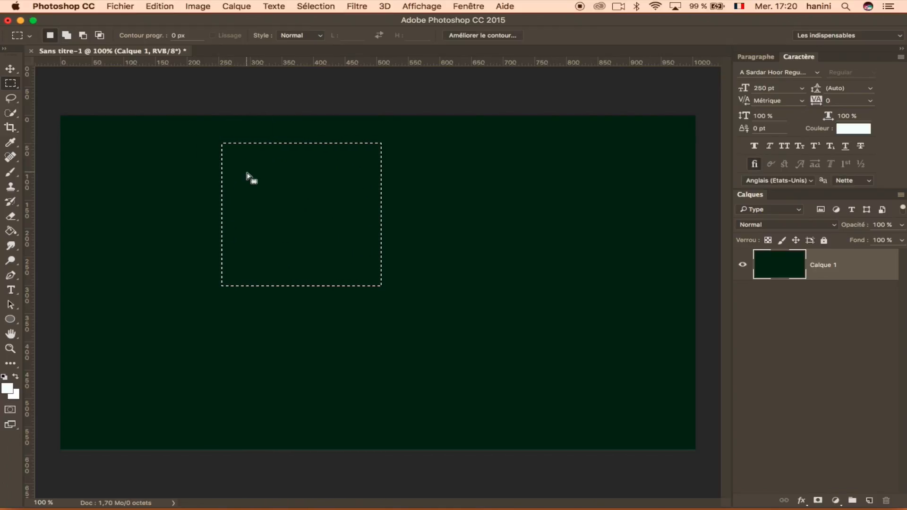
Switch to the Elliptical Marquee tool and deselect the square.
click(11, 84)
click(43, 94)
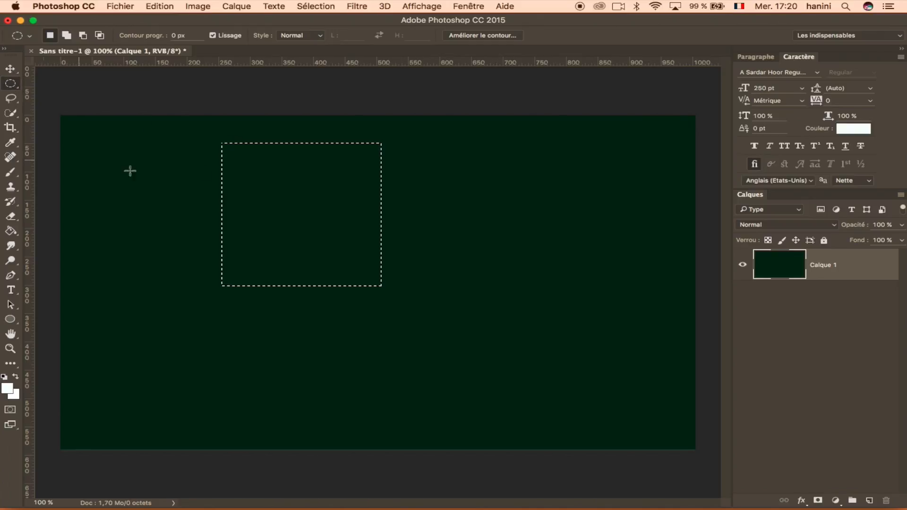
click(202, 202)
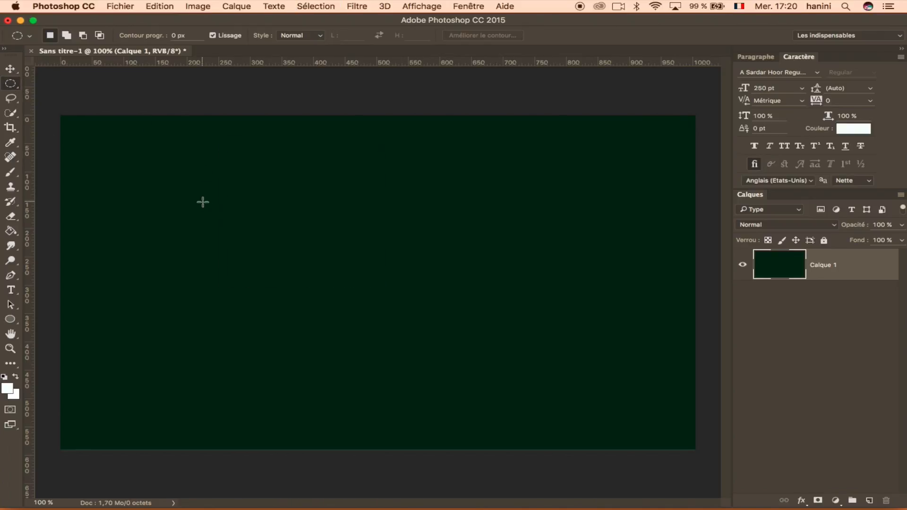
click(11, 86)
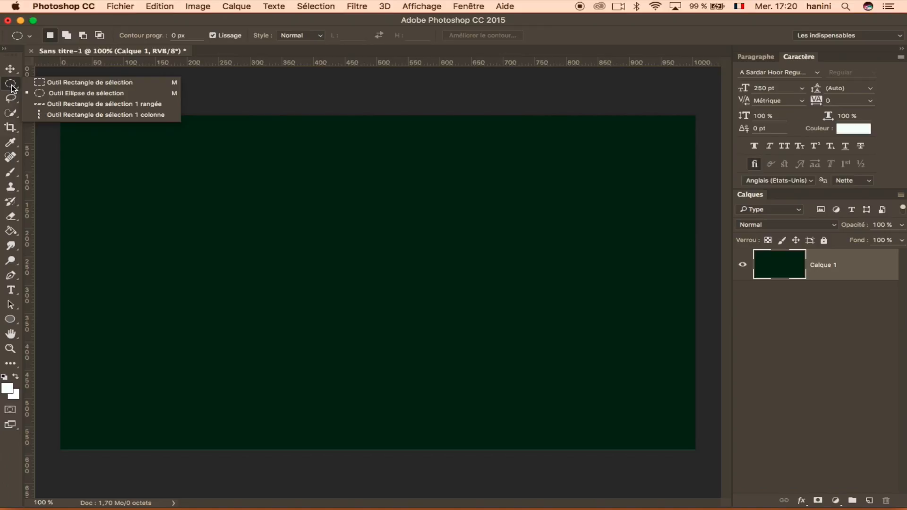
click(66, 92)
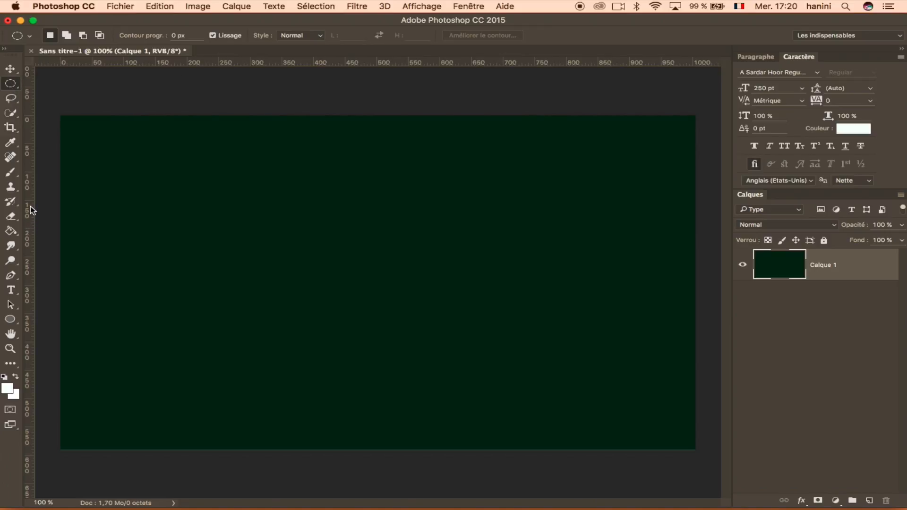
Add a vertical guide at about 480 px and a horizontal guide at about 295 px, crossing near the canvas centre.
drag(30, 208, 365, 241)
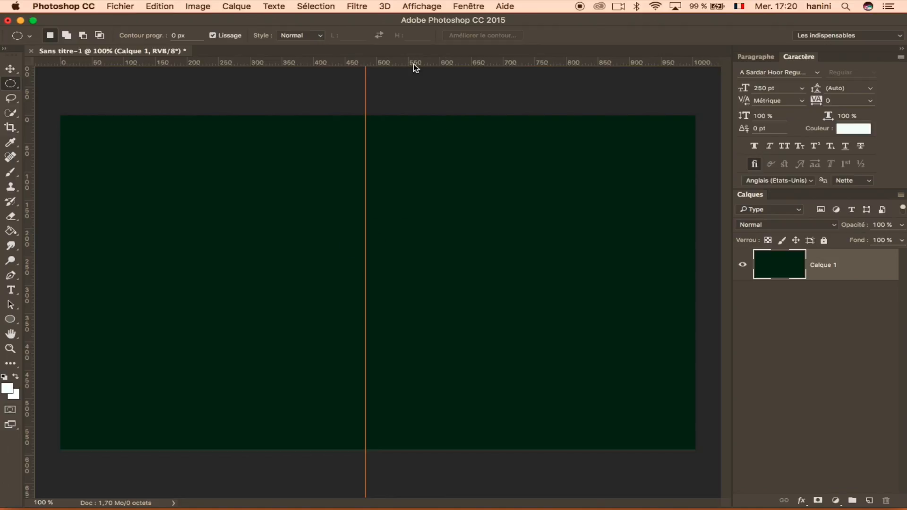
drag(415, 67, 419, 285)
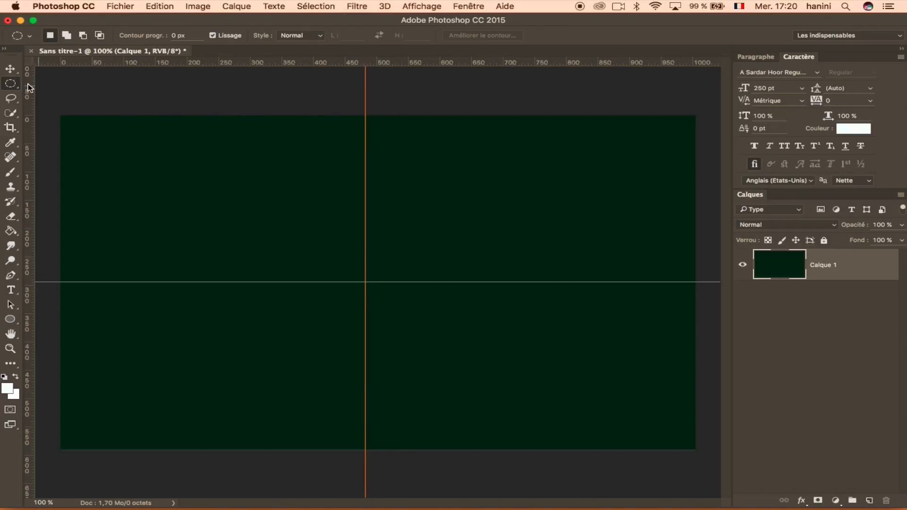
click(365, 281)
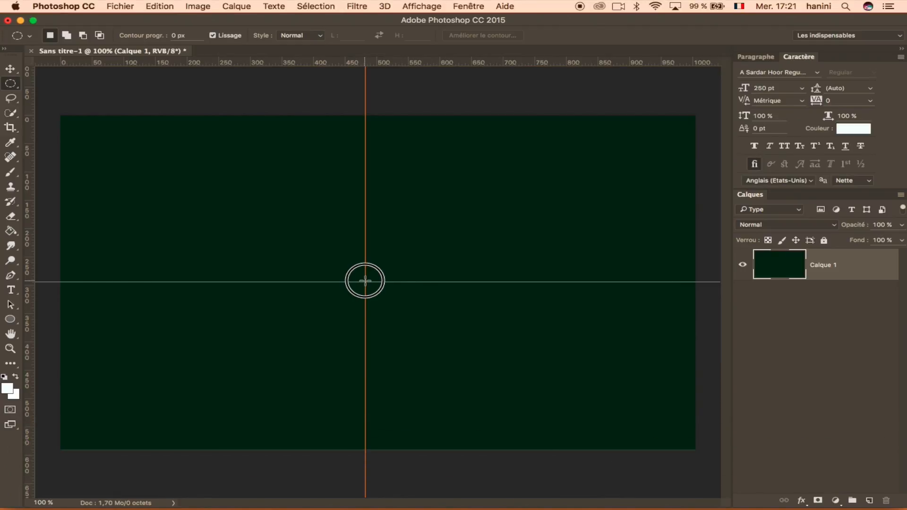
Draw a circular selection about 350 px in diameter centred on the guides' intersection, then deselect it.
drag(365, 281, 298, 190)
click(508, 235)
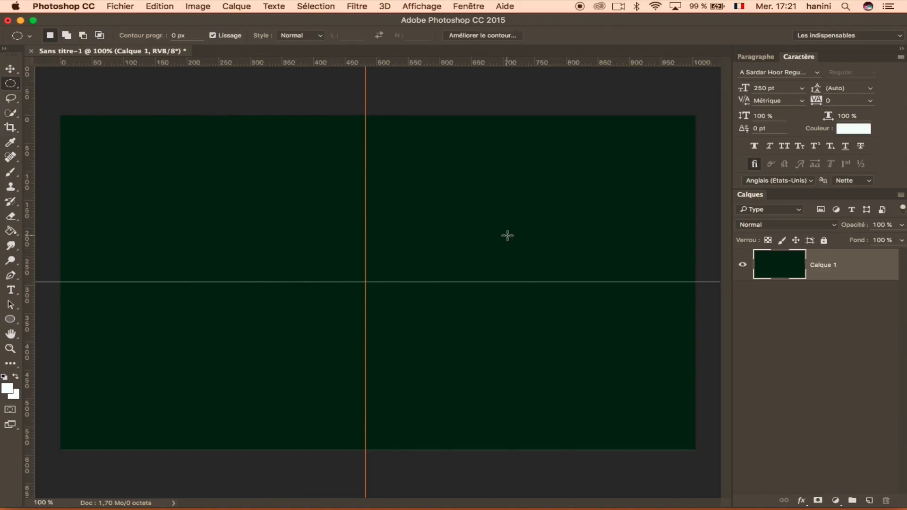
mouse_move(365, 282)
mouse_down()
mouse_move(300, 217)
mouse_move(165, 121)
mouse_up()
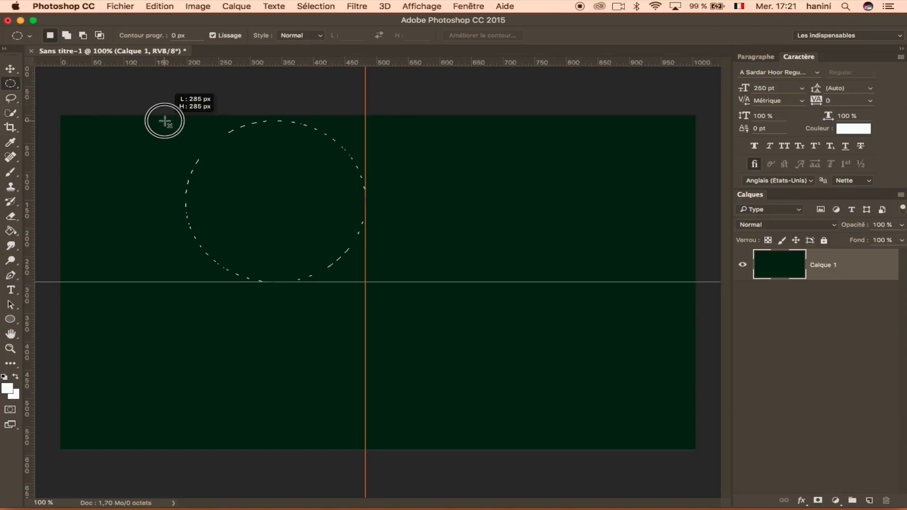
drag(165, 122, 254, 184)
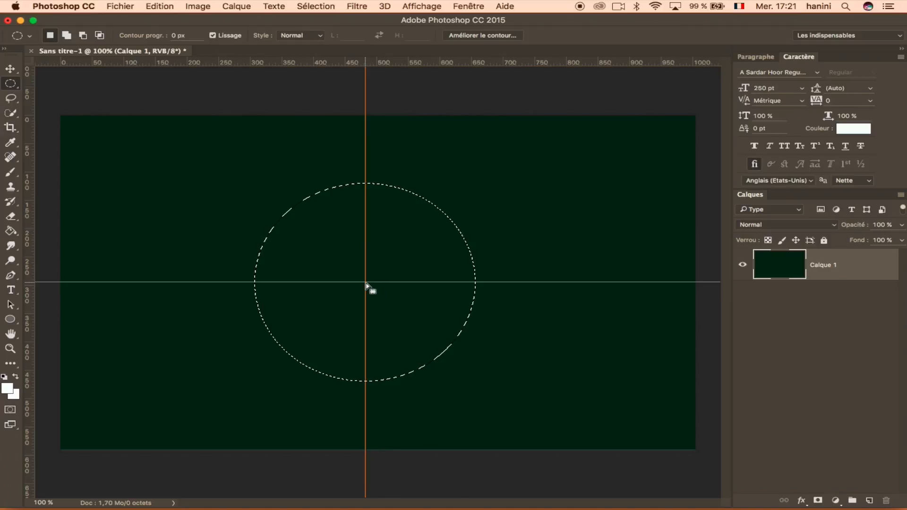
key(super+d)
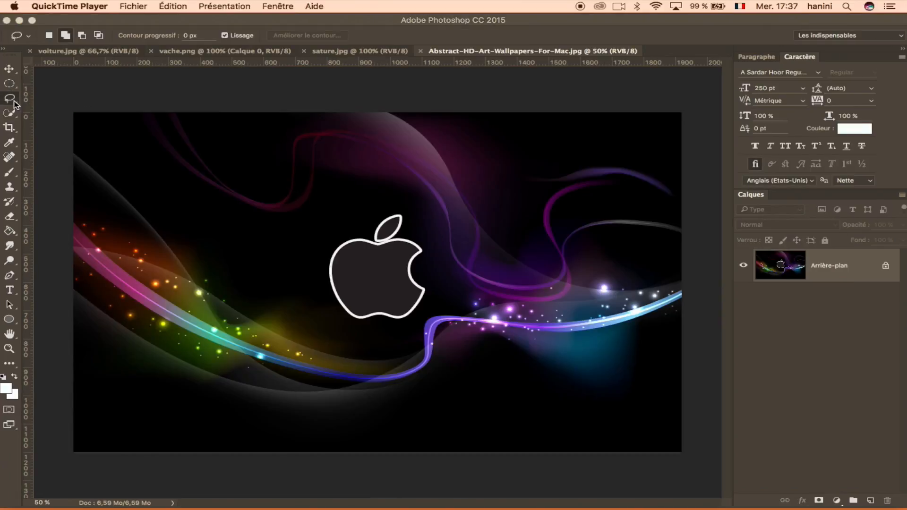
Draw a loose freehand selection around the Apple logo in the wallpaper image with the Lasso tool.
click(12, 100)
click(12, 101)
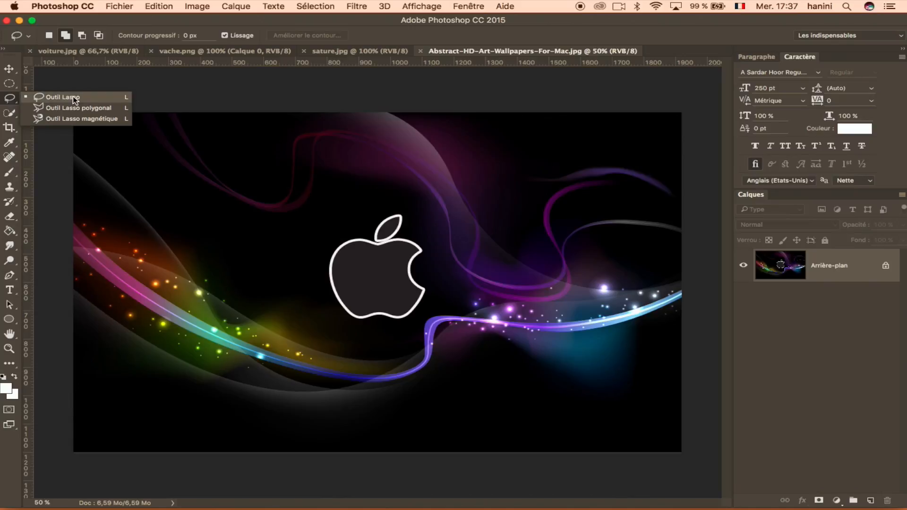
click(81, 98)
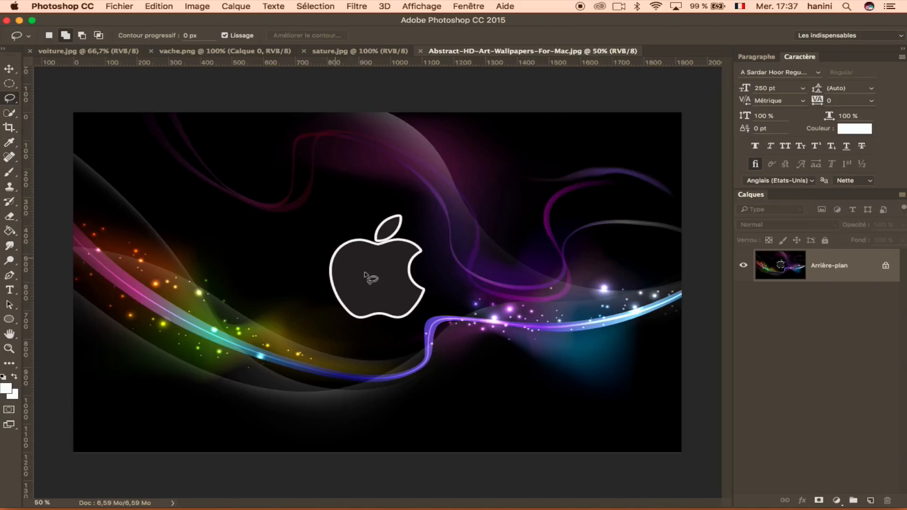
mouse_move(386, 202)
mouse_down()
mouse_move(330, 226)
mouse_move(308, 255)
mouse_move(311, 301)
mouse_move(358, 333)
mouse_move(393, 332)
mouse_move(433, 293)
mouse_move(437, 251)
mouse_move(420, 214)
mouse_move(391, 201)
mouse_up()
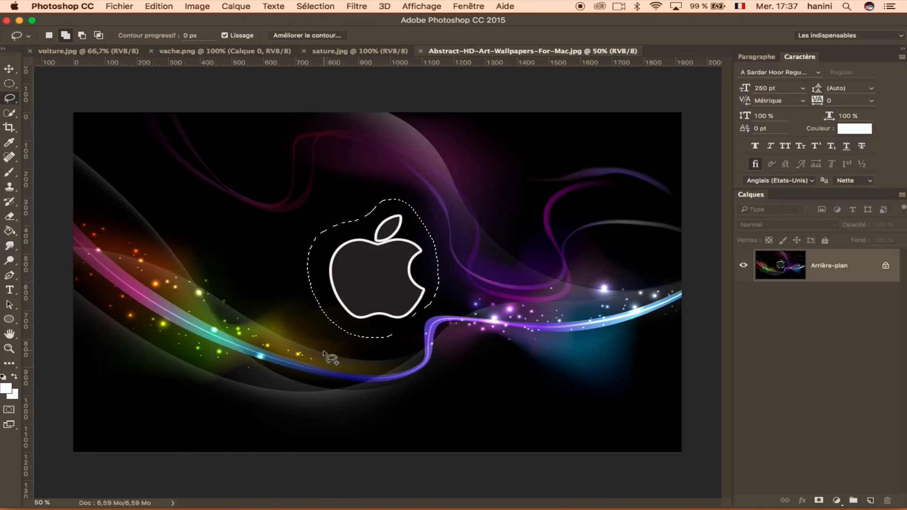
right_click(380, 249)
click(381, 250)
right_click(381, 249)
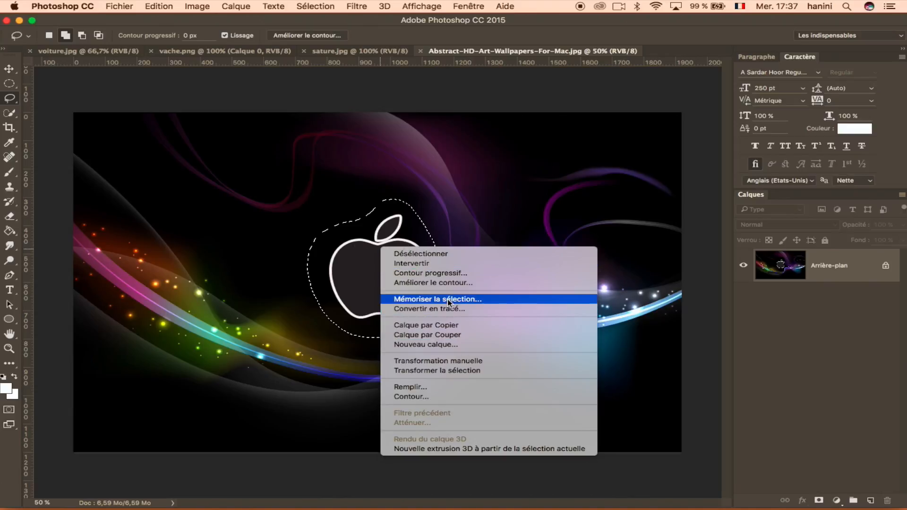
click(9, 70)
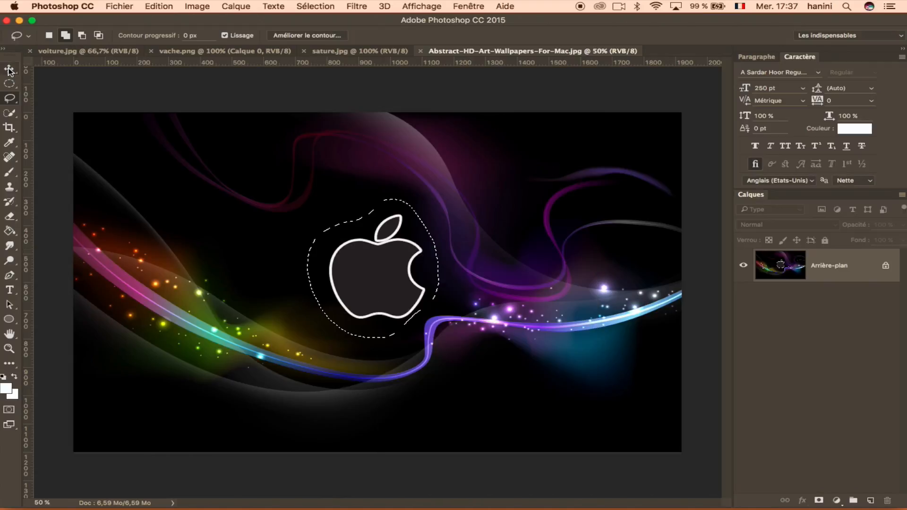
click(9, 70)
click(370, 276)
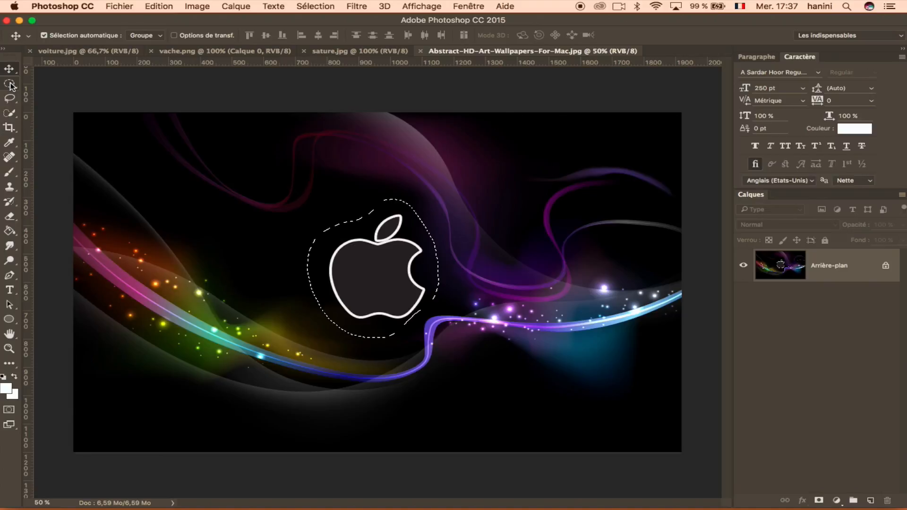
Return to the Lasso tool and copy the selected Apple logo to a new layer with Layer via Copy.
click(10, 100)
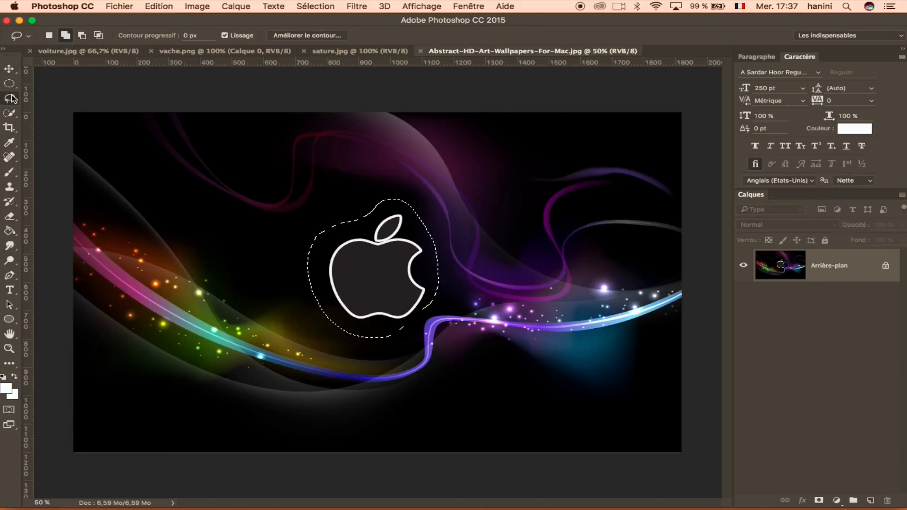
right_click(377, 249)
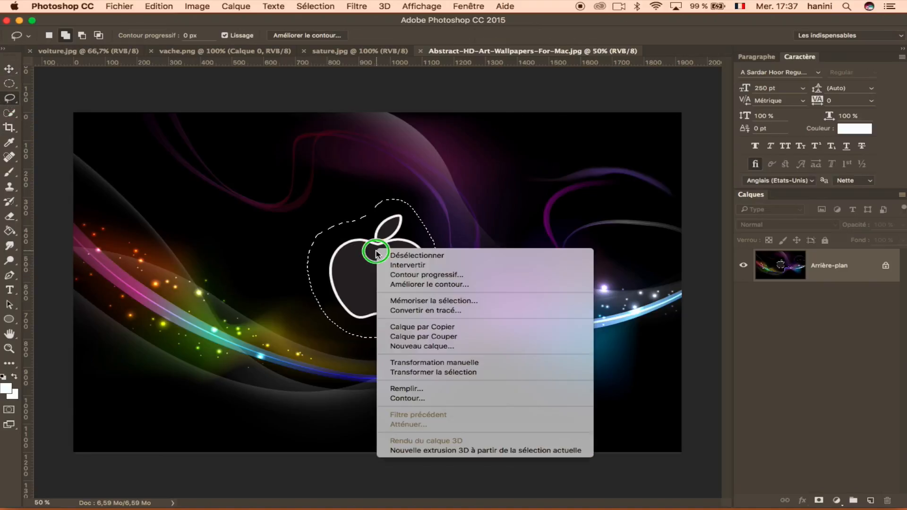
click(468, 327)
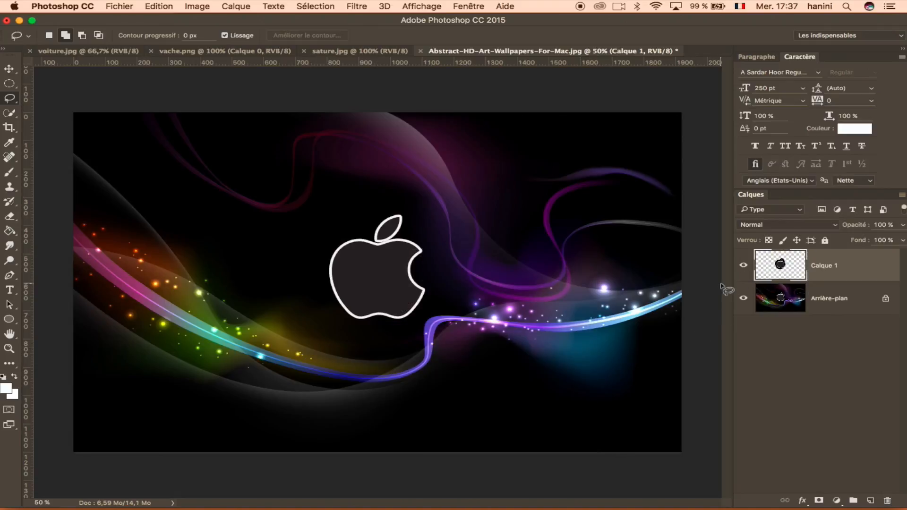
Try transferring the copied logo layer to the voiture.jpg document, then return to the wallpaper document.
drag(790, 267, 552, 172)
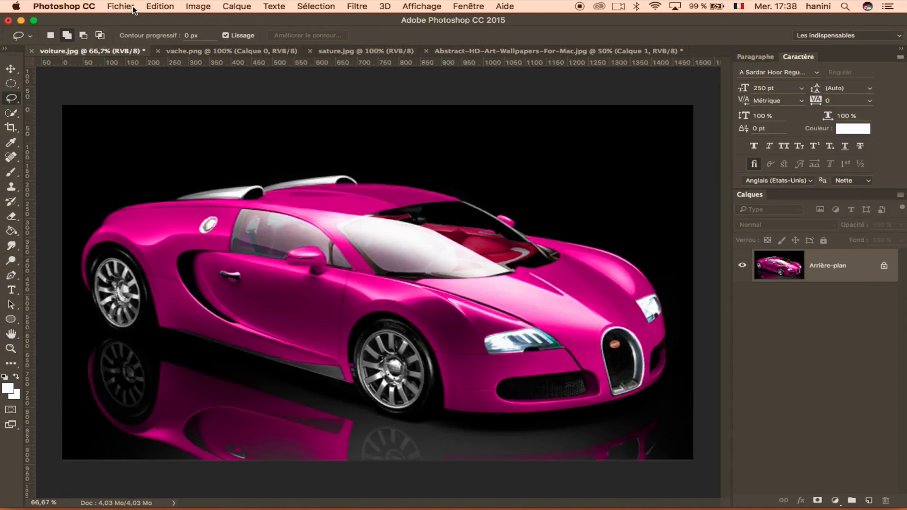
click(556, 52)
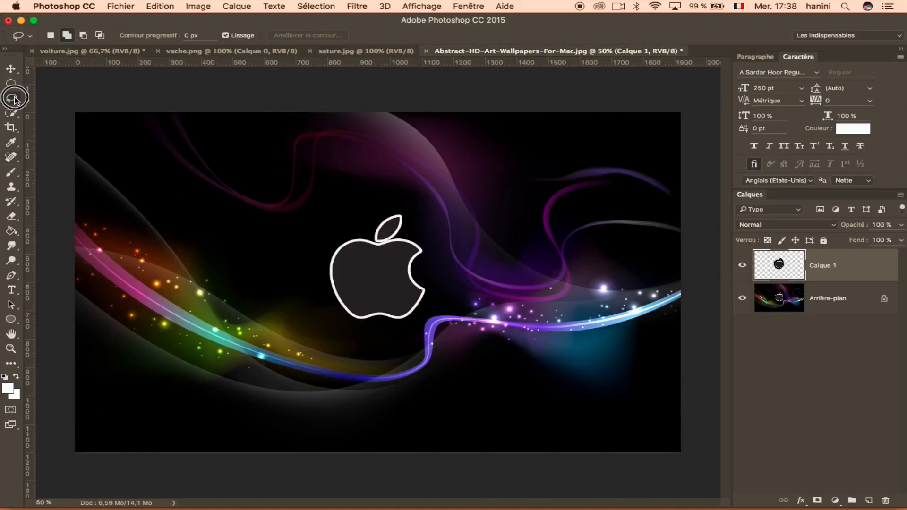
Select the faded plank with blue lettering in sature.jpg with a closed four-corner Polygonal Lasso outline.
click(12, 98)
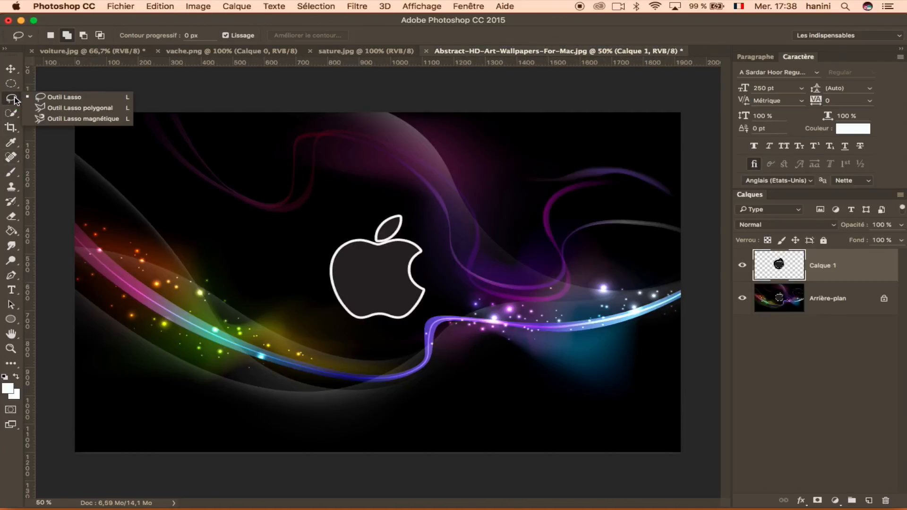
click(80, 109)
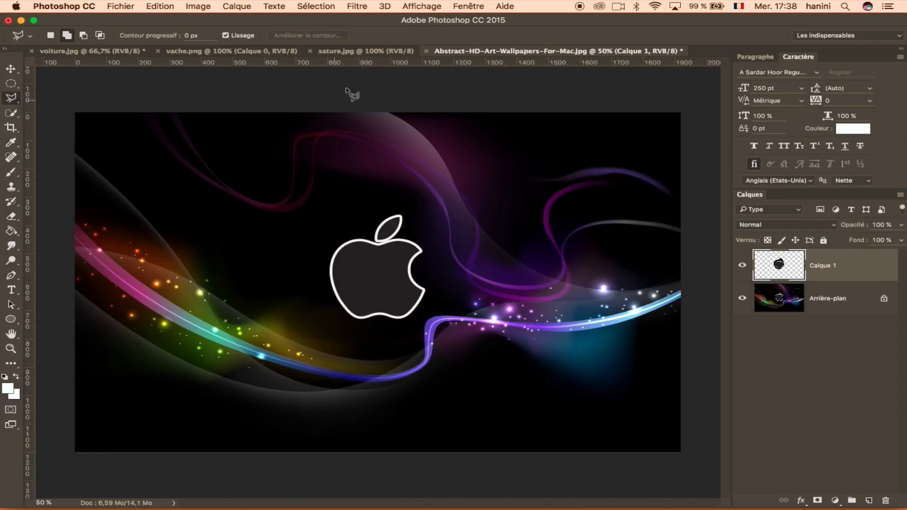
click(362, 52)
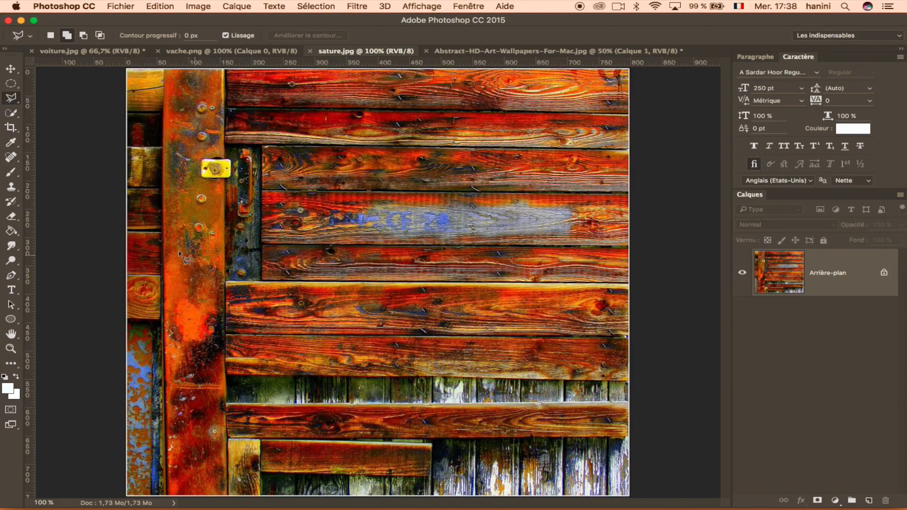
click(261, 191)
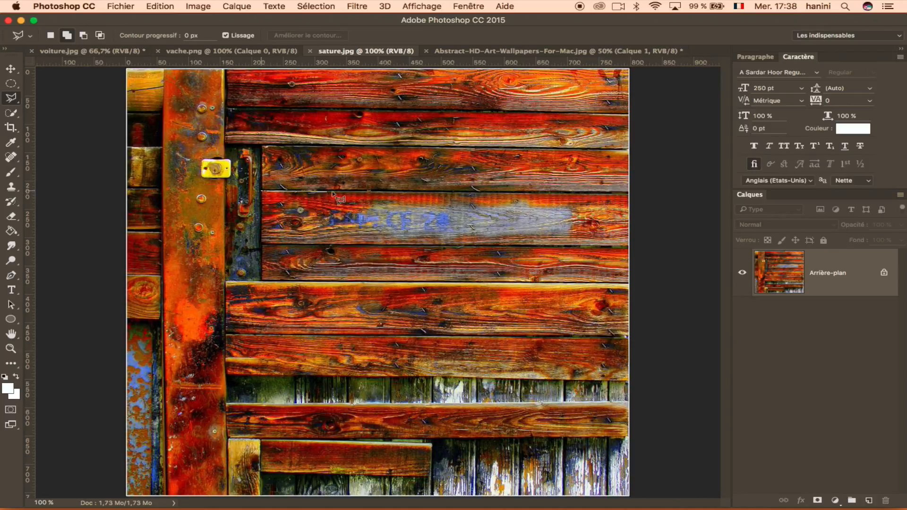
click(622, 193)
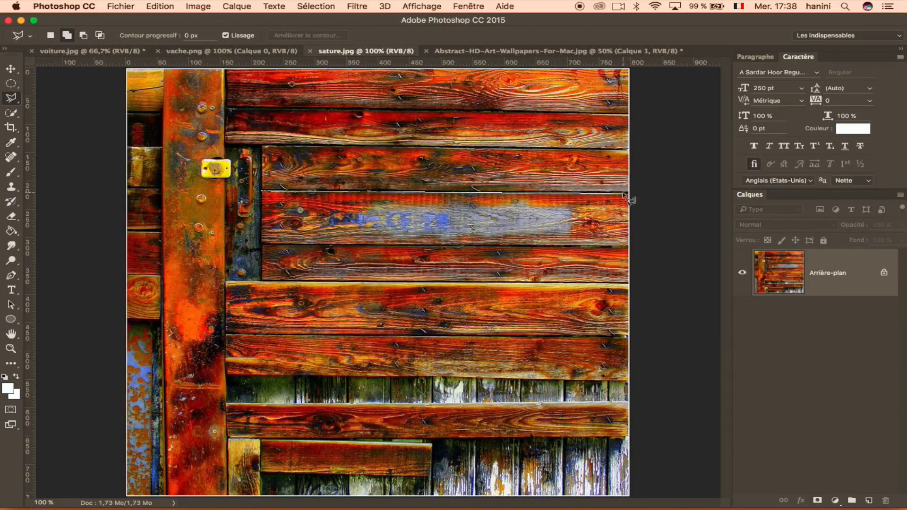
click(622, 246)
click(262, 244)
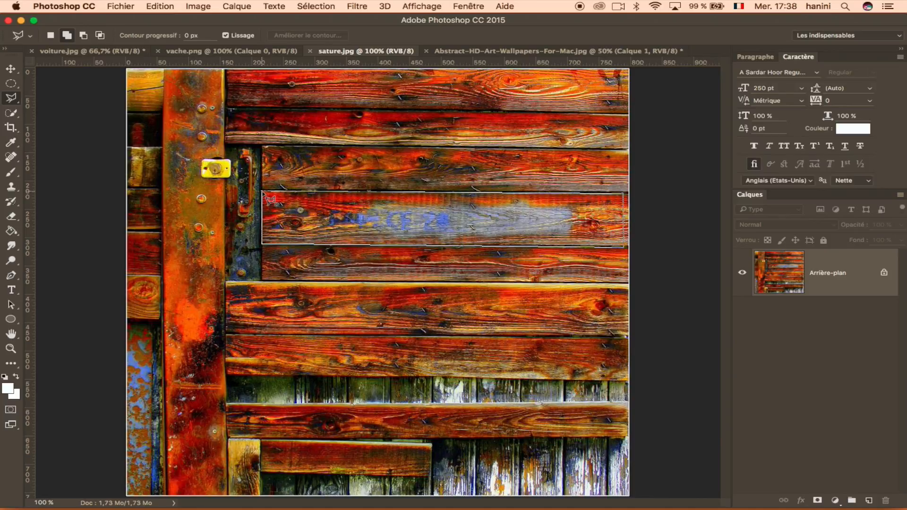
click(264, 193)
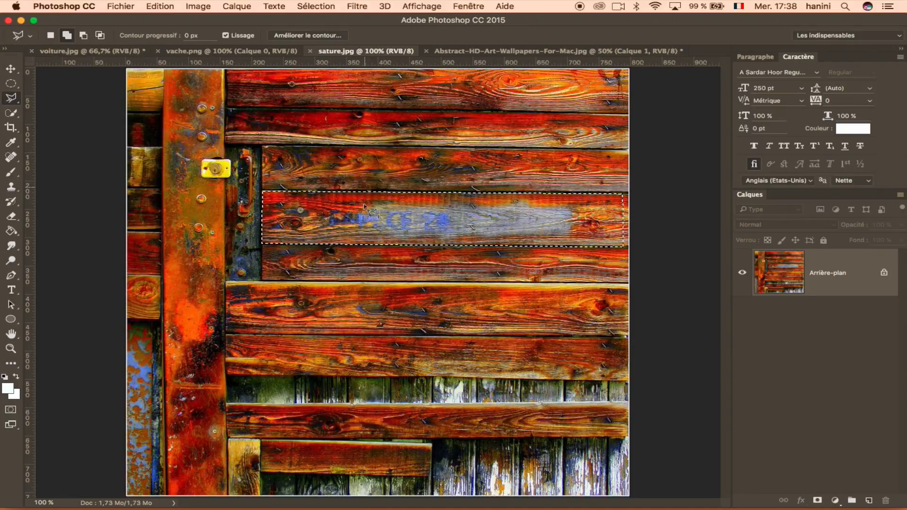
Try painting the selected plank white with the Brush tool, then undo the paint and deselect.
click(11, 172)
mouse_move(408, 219)
mouse_down()
mouse_move(296, 188)
mouse_move(531, 226)
mouse_move(571, 203)
mouse_up()
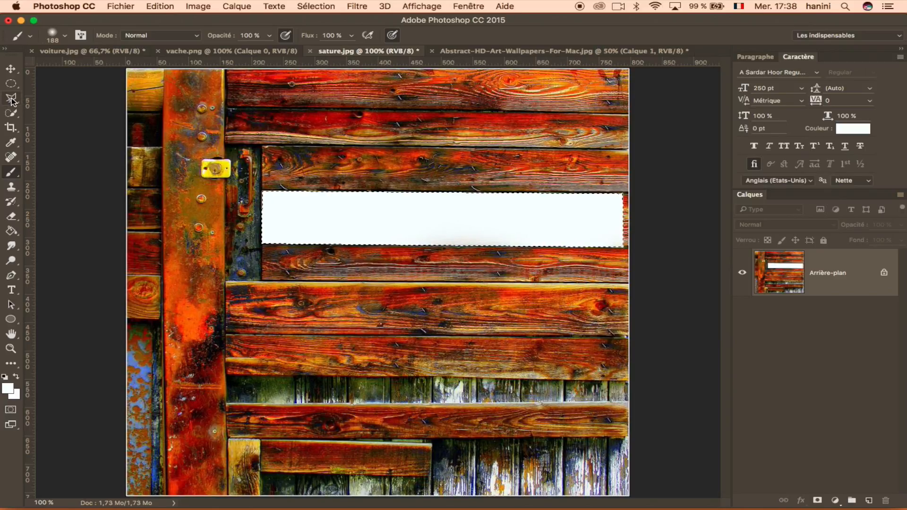
key(super+z)
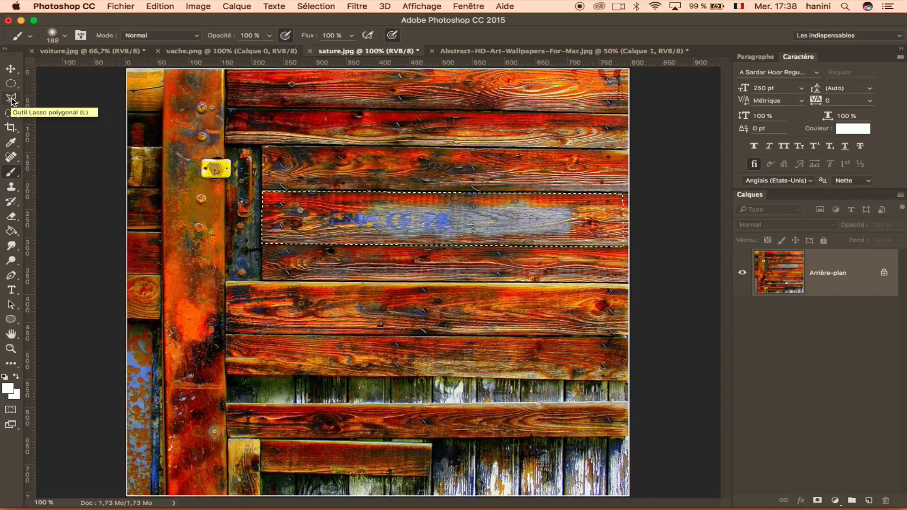
key(super+d)
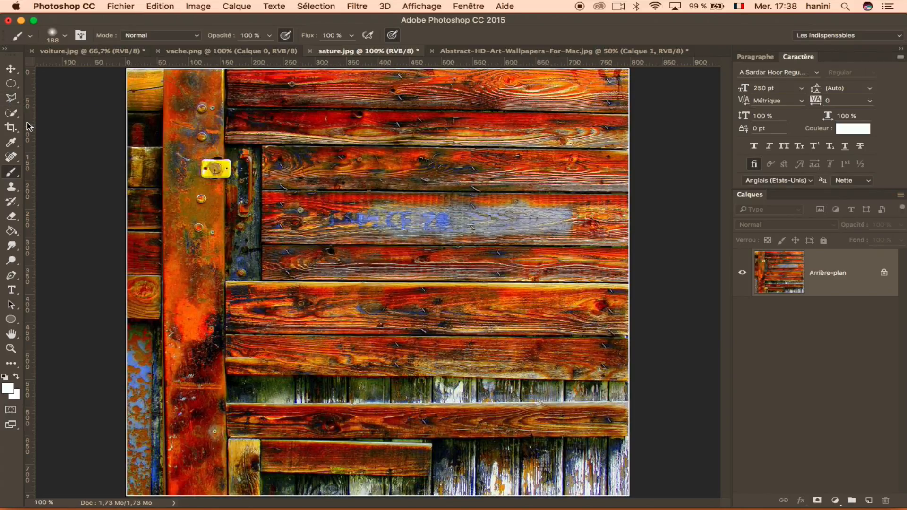
Activate the Magnetic Lasso tool and bring up the cow image in vache.png, magnified to 200%.
click(11, 98)
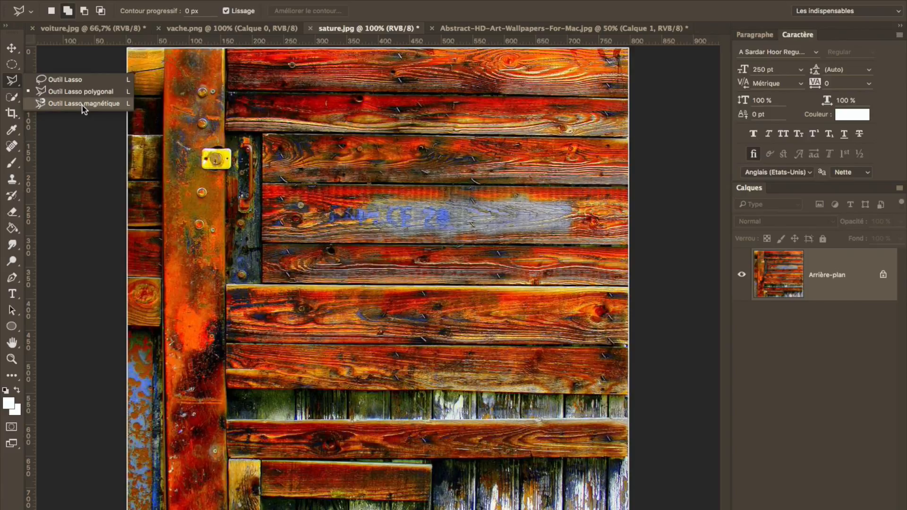
click(83, 105)
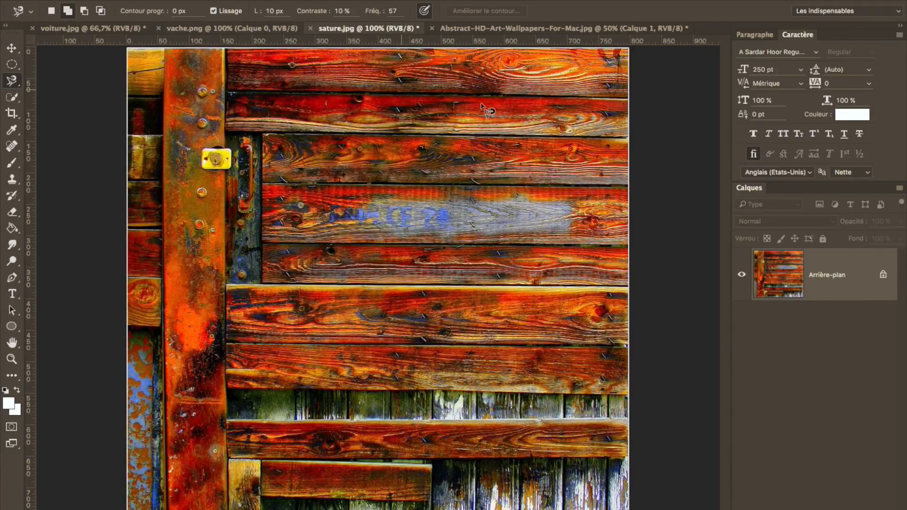
click(11, 81)
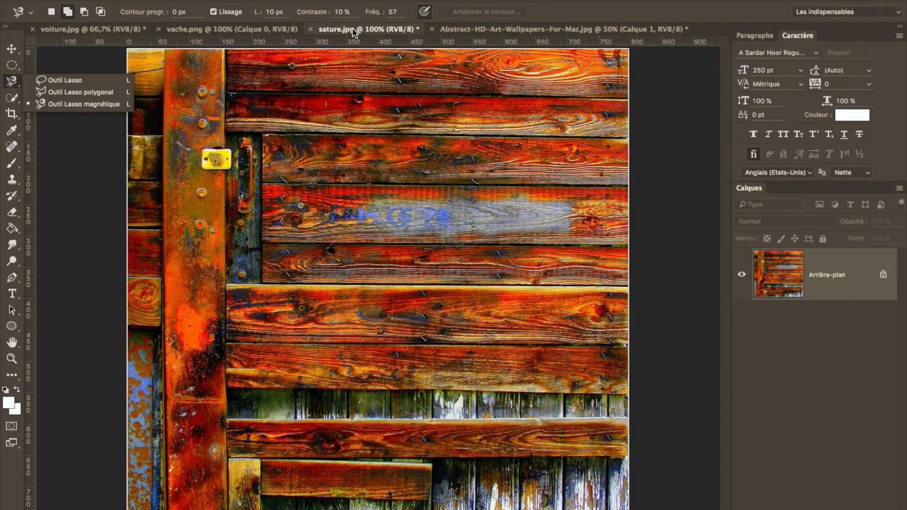
click(257, 30)
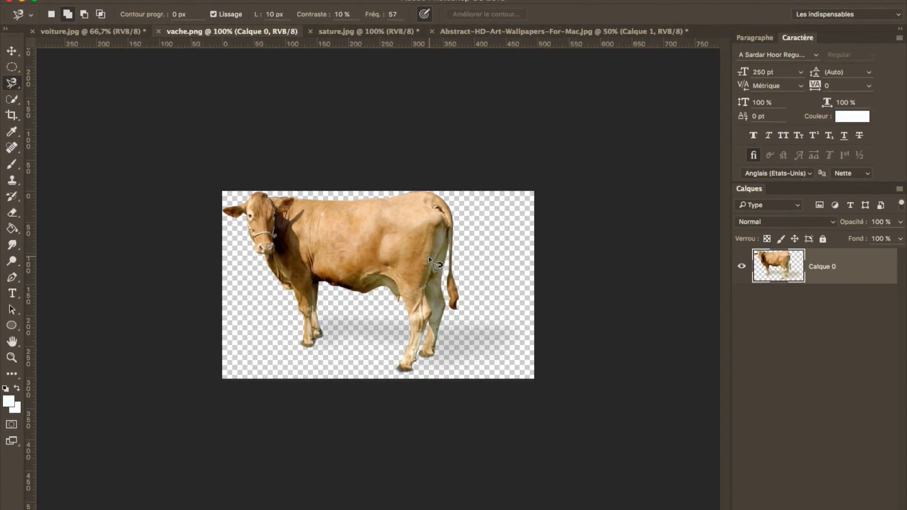
key(z)
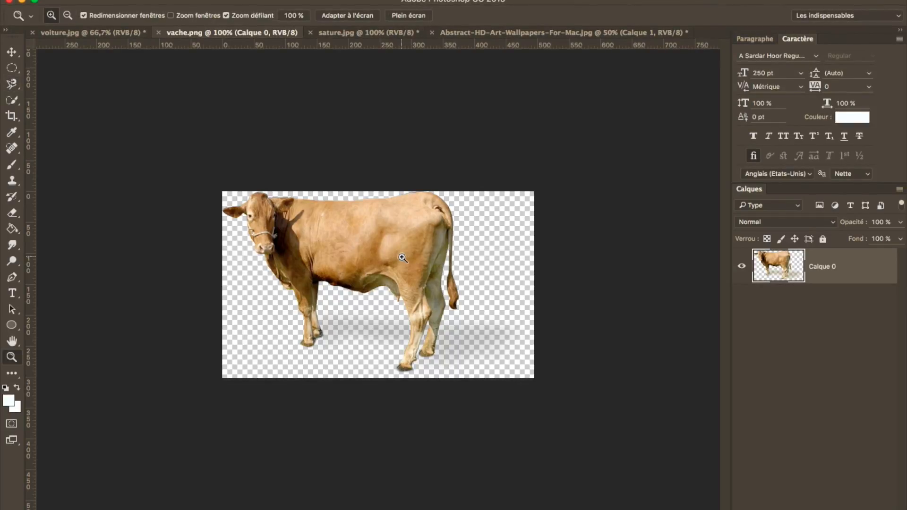
click(402, 258)
key(l)
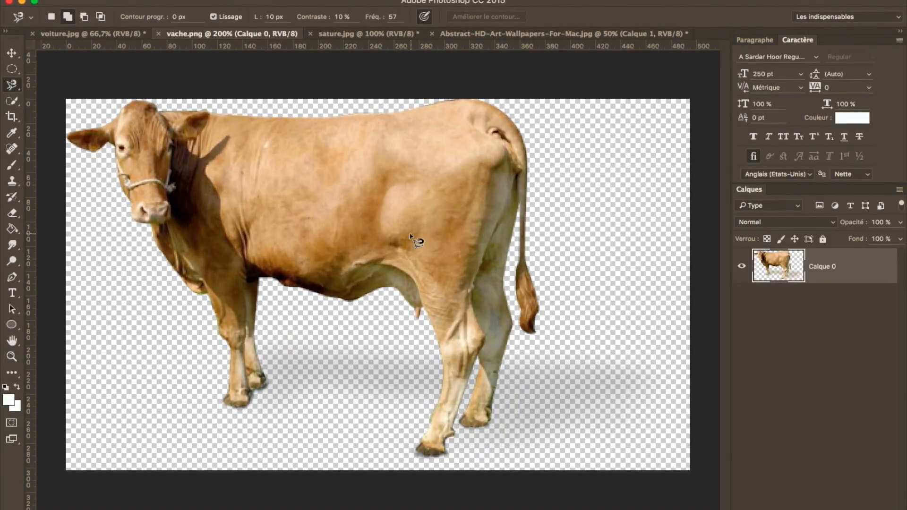
click(12, 357)
click(279, 268)
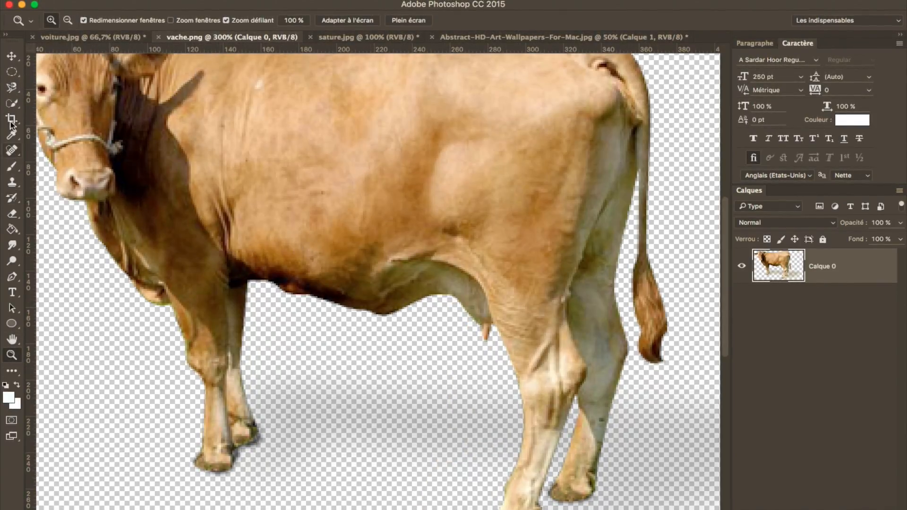
click(12, 91)
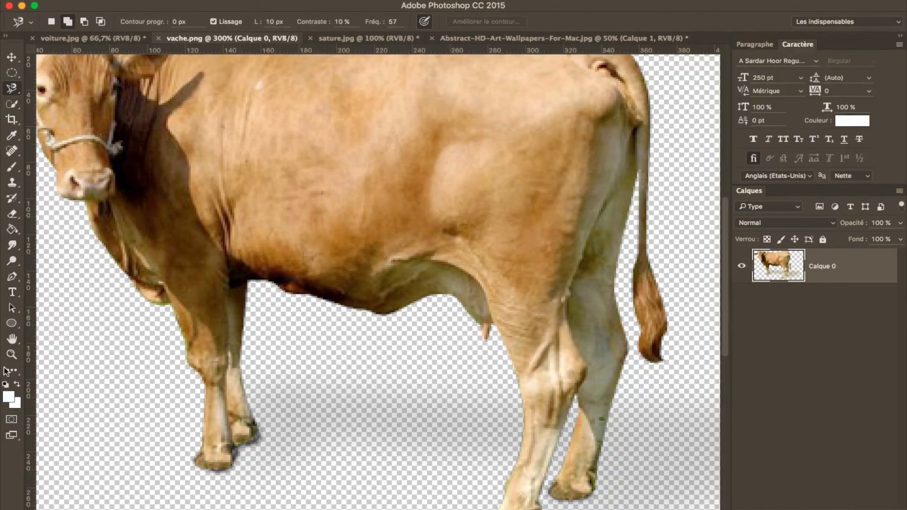
key(z)
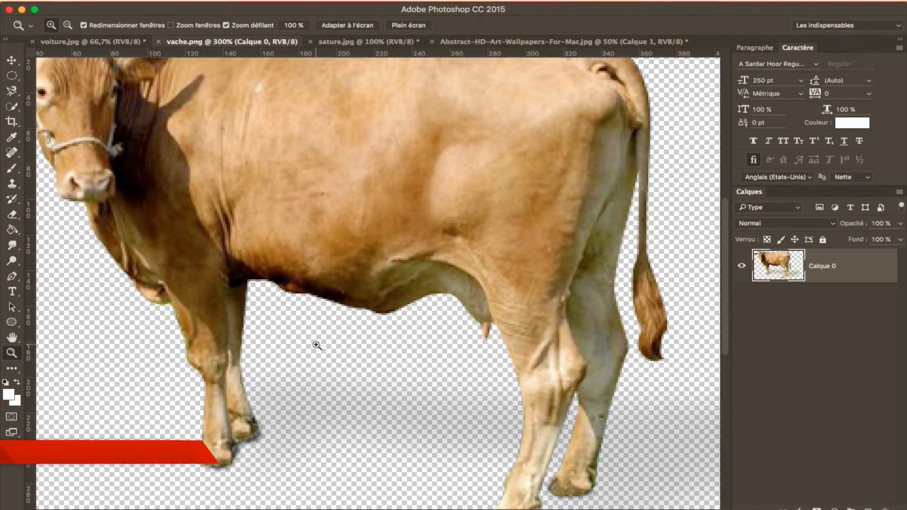
key(alt)
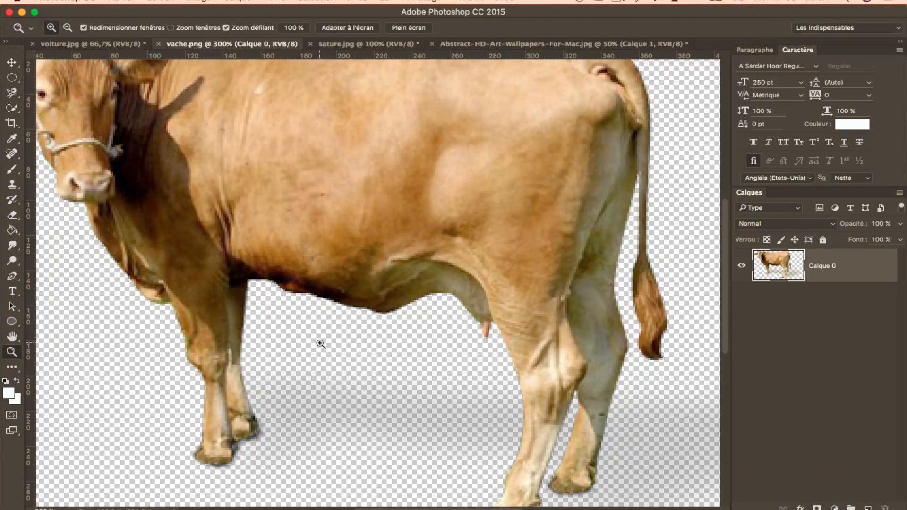
alt+click(321, 344)
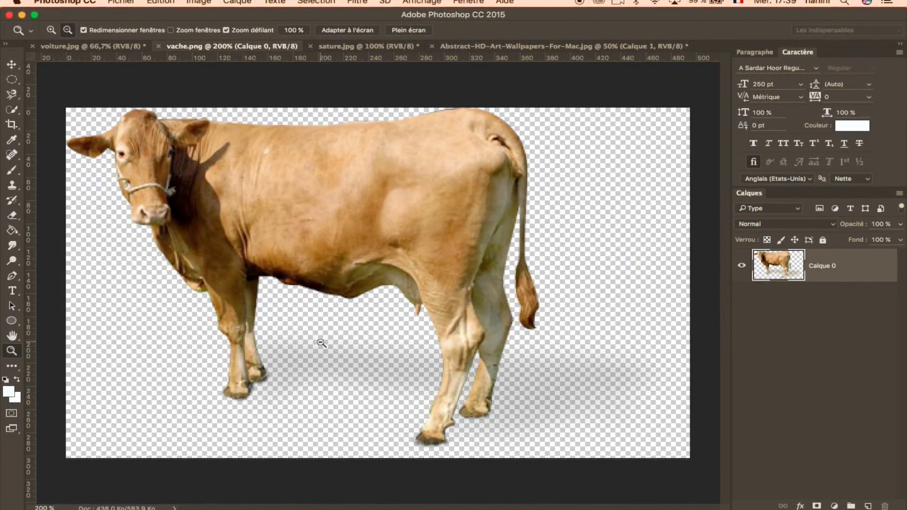
Trace the whole cow, including its legs and tail, with the Magnetic Lasso and close the outline into a selection.
key(l)
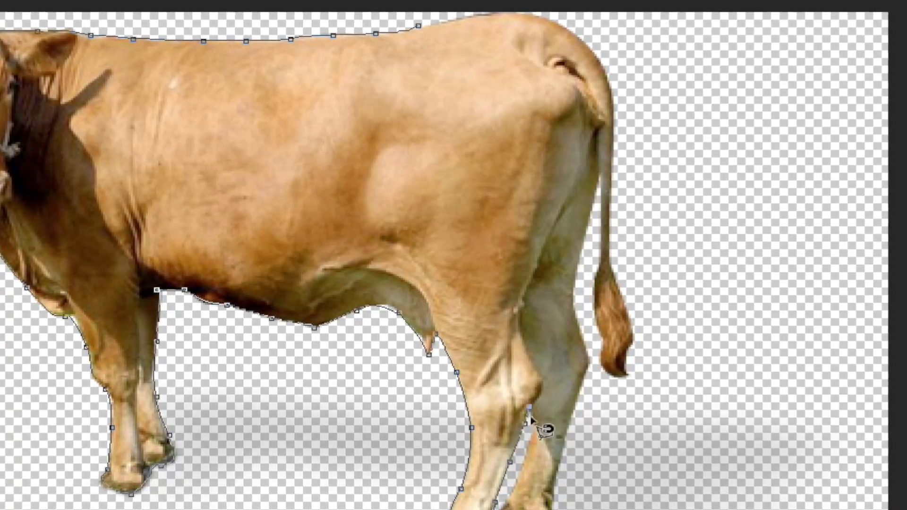
click(515, 486)
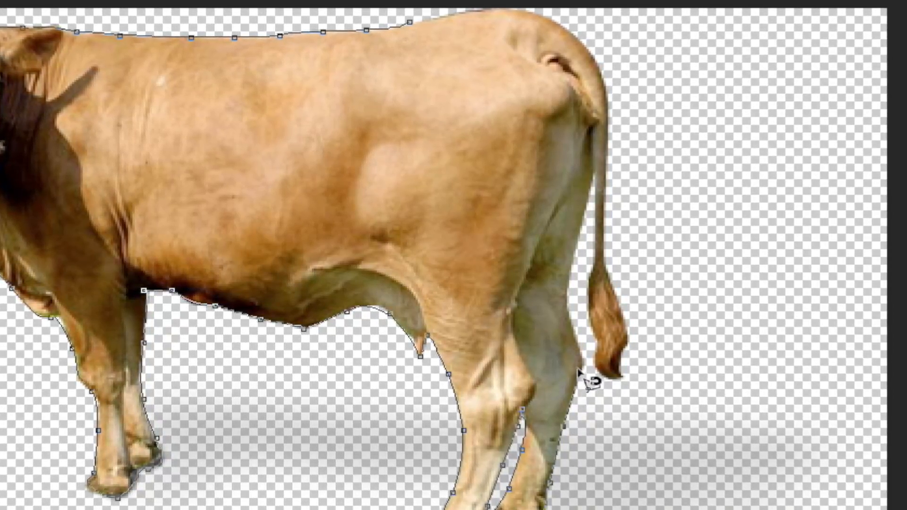
click(576, 340)
click(568, 281)
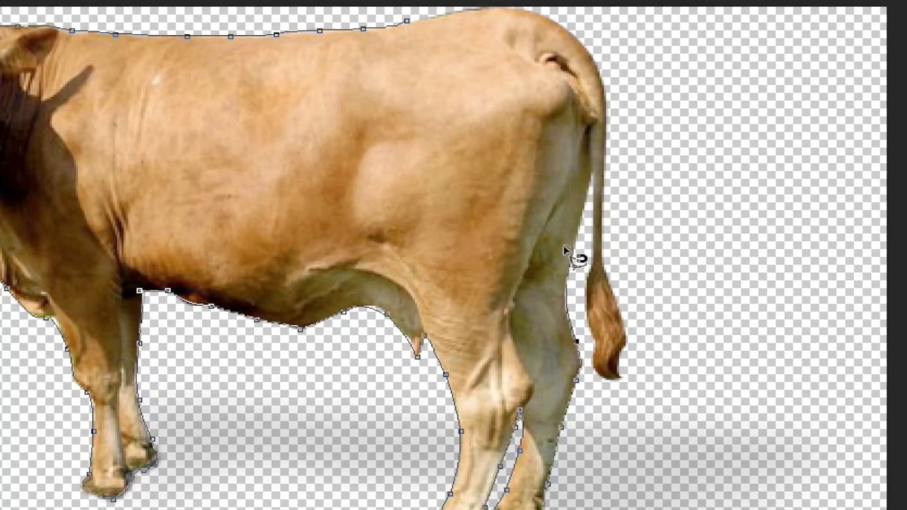
click(576, 242)
click(586, 169)
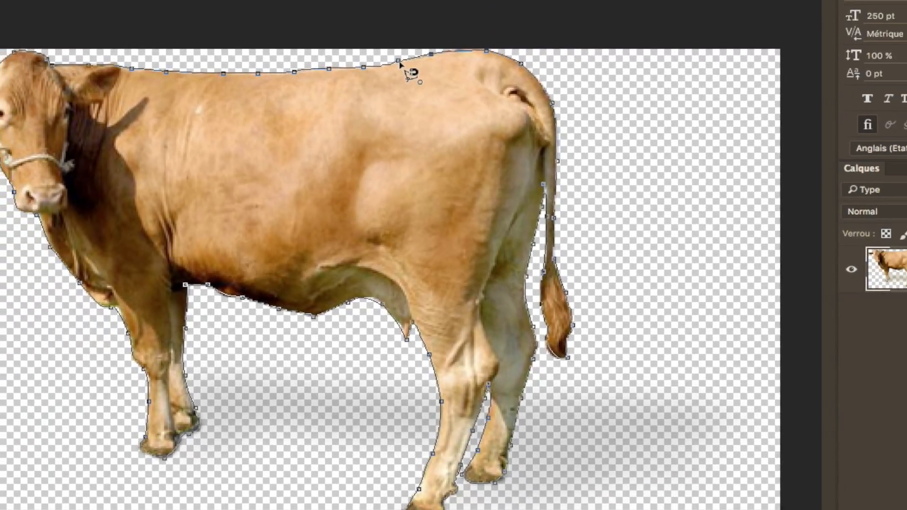
click(400, 64)
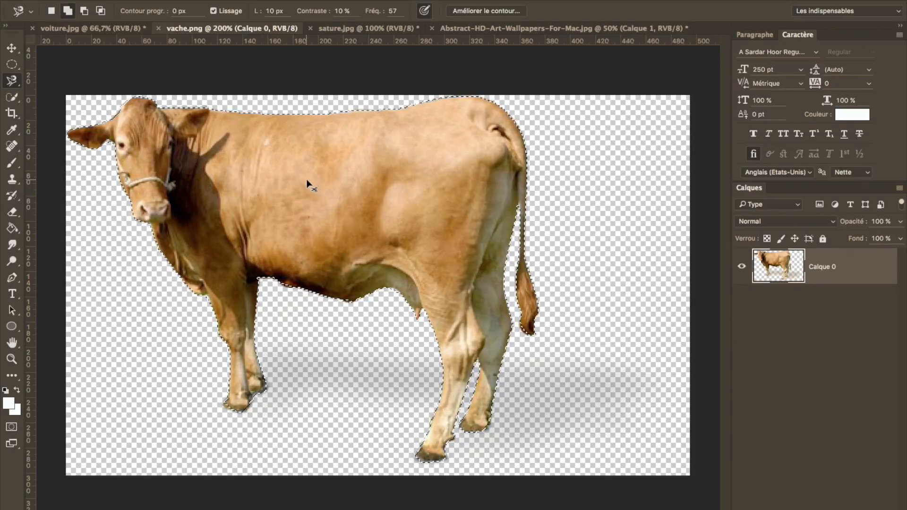
Copy the selected cow and paste it as a new layer into Abstract-HD-Art-Wallpapers-For-Mac.jpg.
click(121, 30)
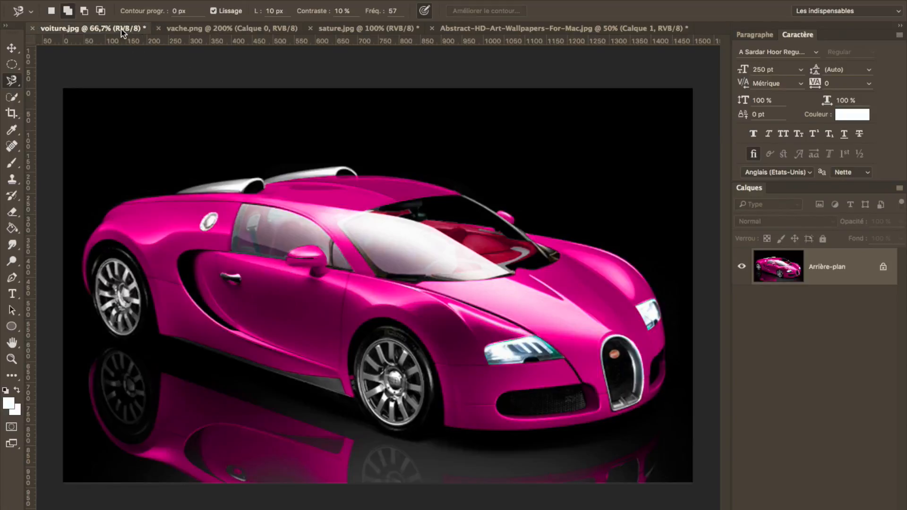
click(239, 28)
click(394, 28)
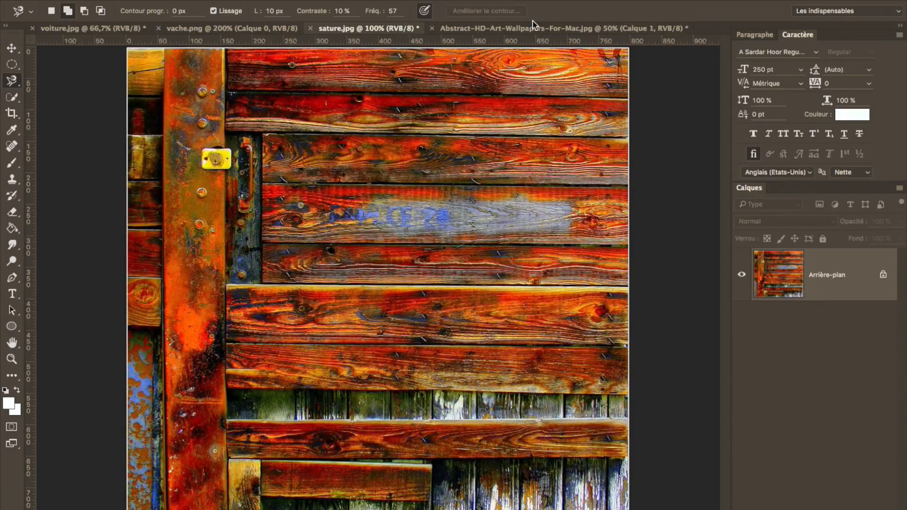
click(515, 27)
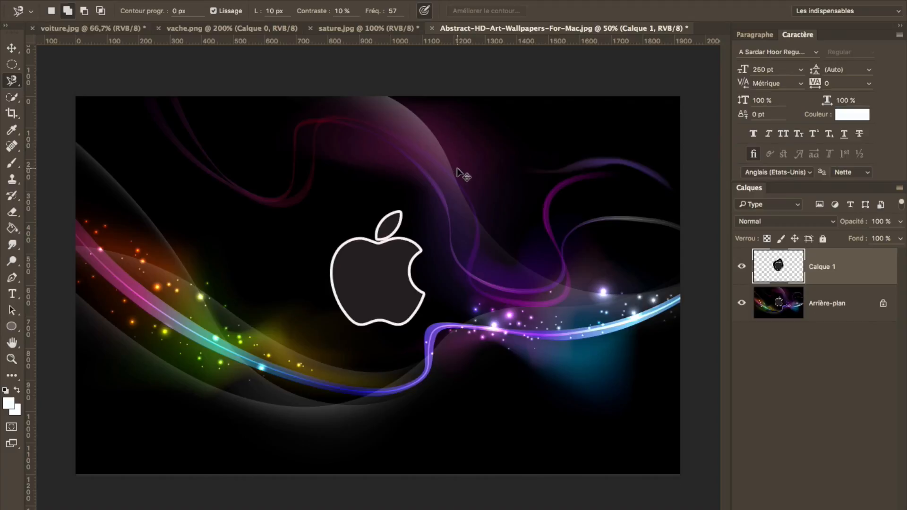
key(super+v)
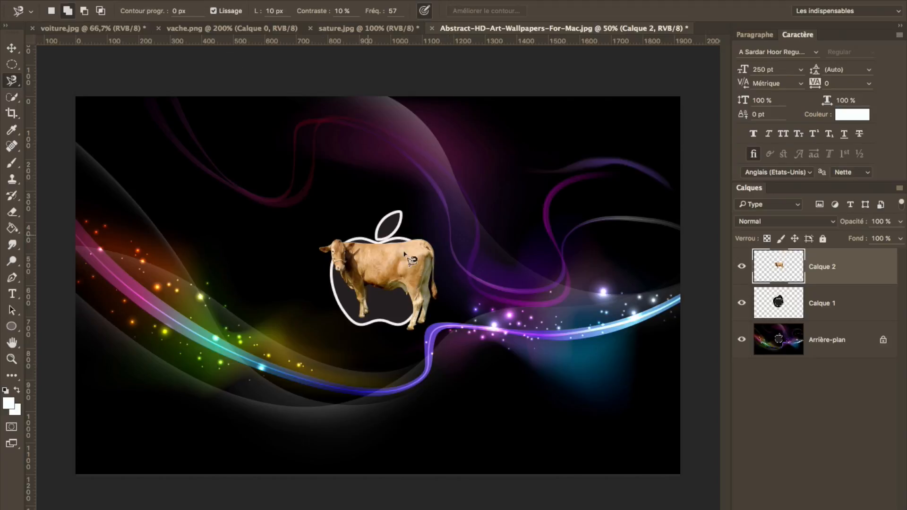
Try moving the pasted cow to the wallpaper's upper-left area, then undo both the move and the paste.
click(12, 48)
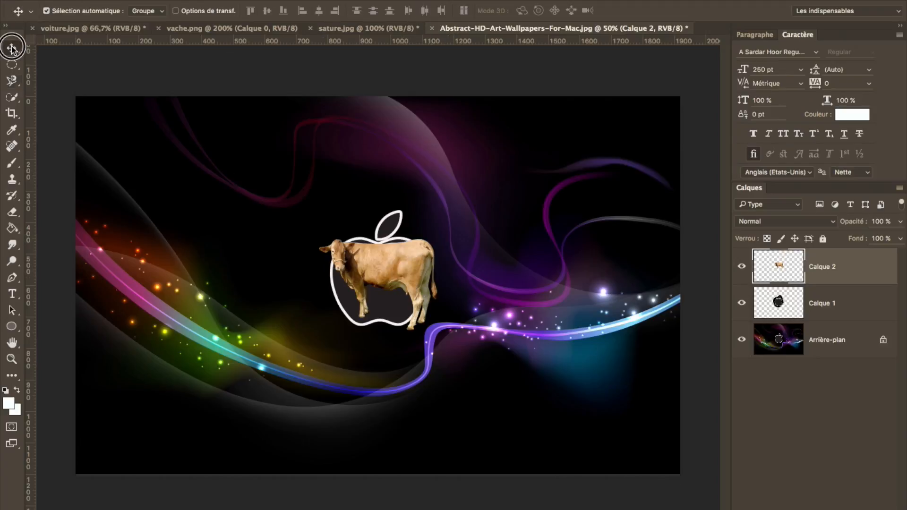
drag(399, 283, 238, 201)
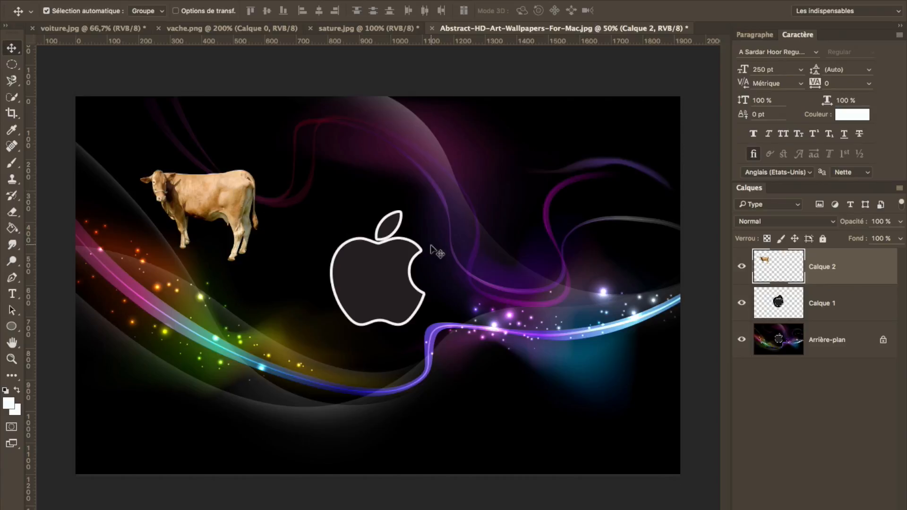
key(super+z)
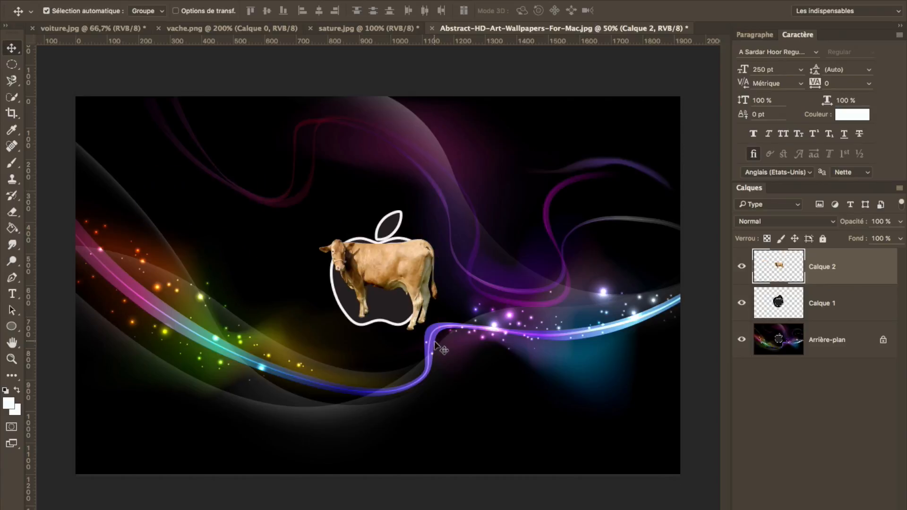
key(super+z)
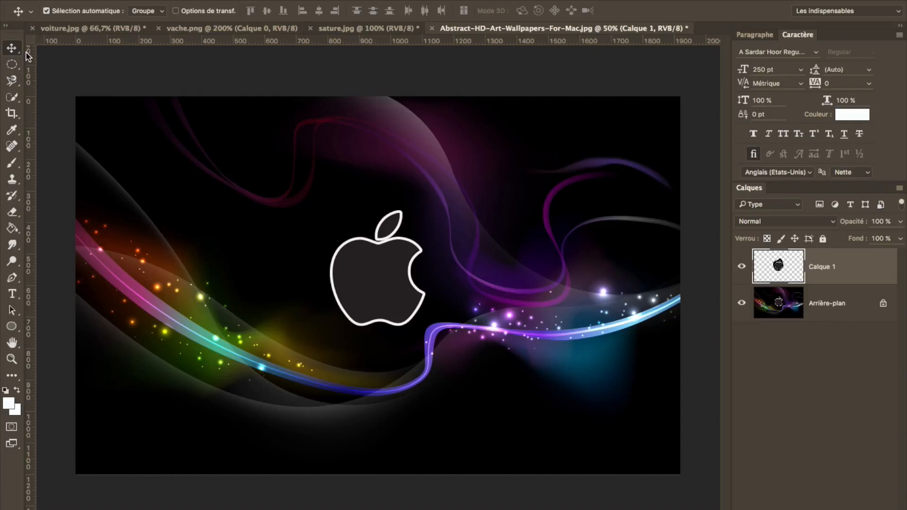
Select the pink car's bodywork in voiture.jpg with the Quick Selection tool.
click(13, 83)
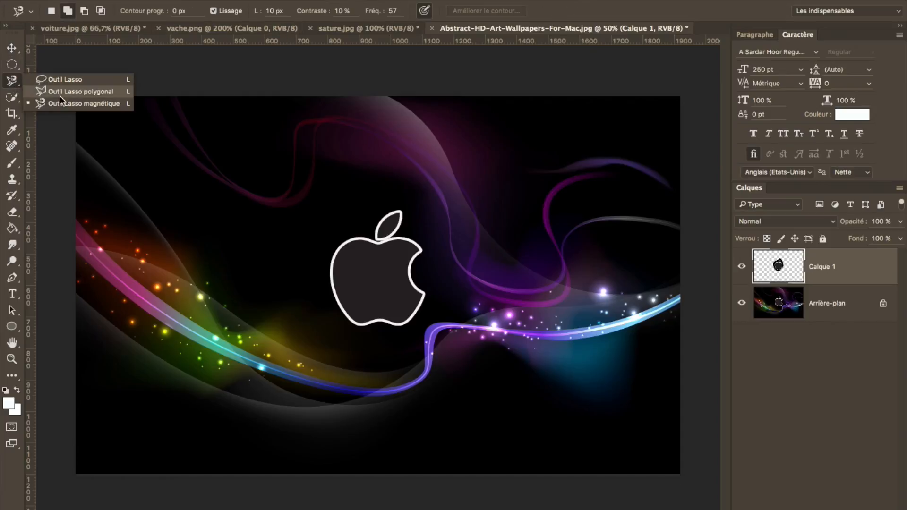
click(12, 97)
click(12, 98)
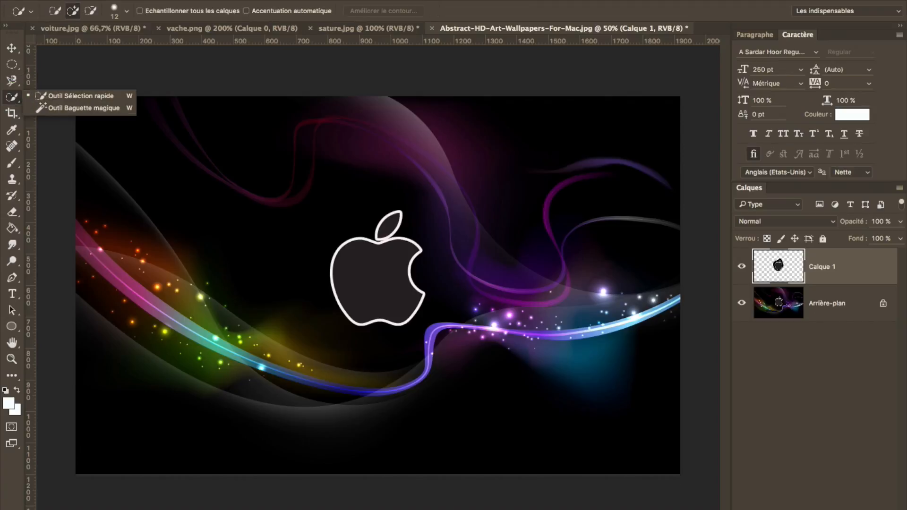
click(108, 32)
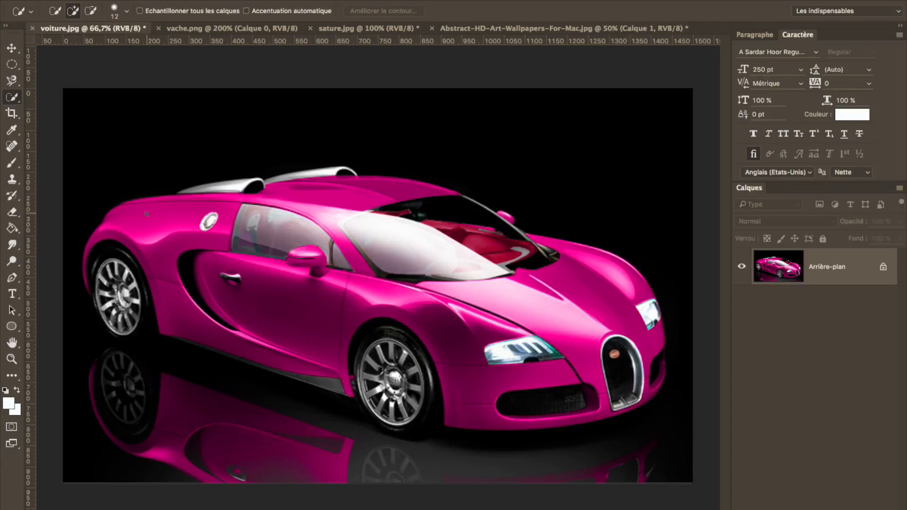
mouse_move(119, 231)
mouse_down()
mouse_move(95, 238)
mouse_move(120, 216)
mouse_move(224, 183)
mouse_move(309, 186)
mouse_up()
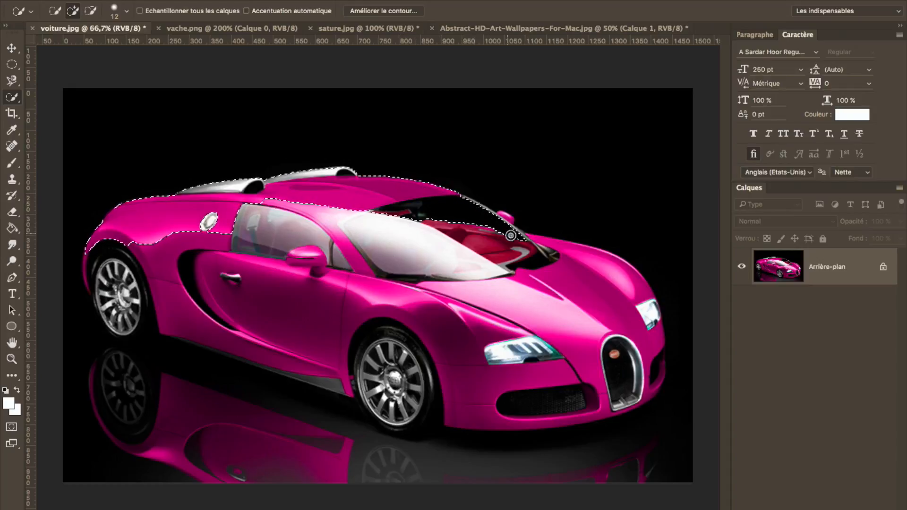
mouse_move(549, 248)
mouse_down()
mouse_move(614, 302)
mouse_move(227, 312)
mouse_move(128, 264)
mouse_up()
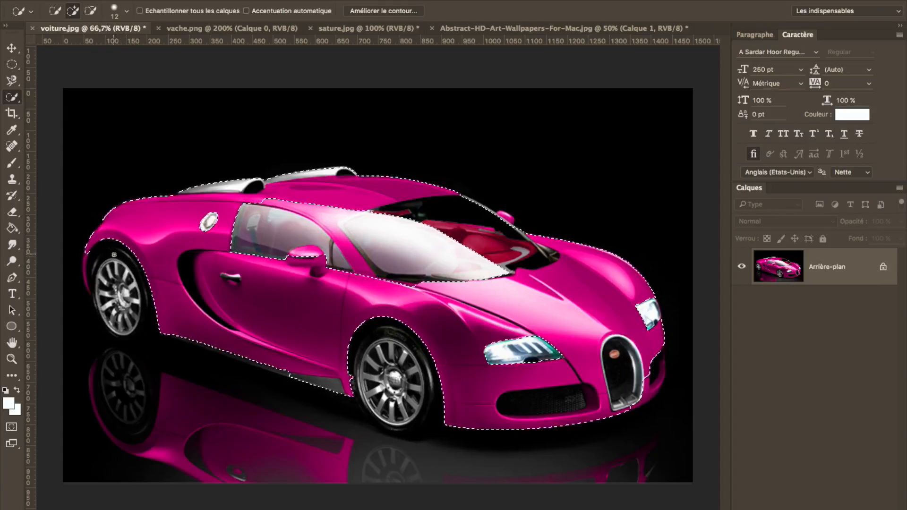
Extend the quick selection over the car's rear wheel, then subtract the wheel area in subtract mode.
drag(153, 316, 167, 351)
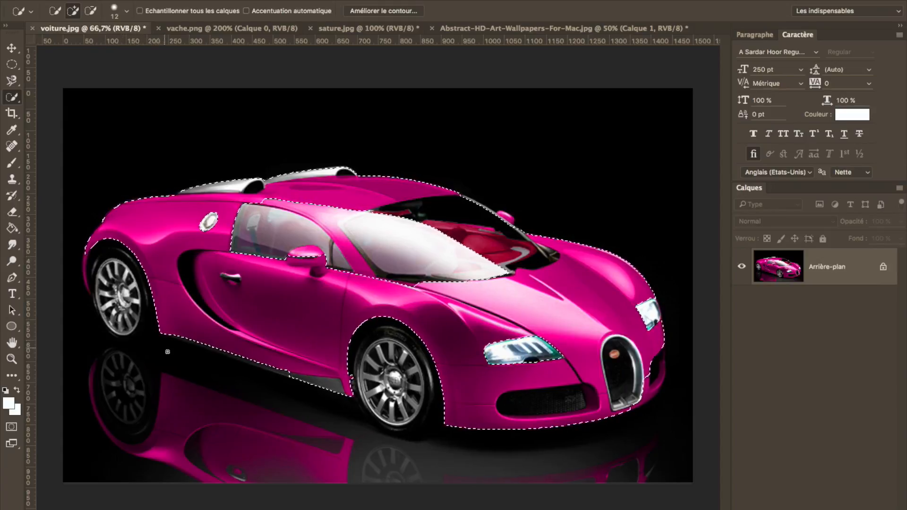
mouse_move(145, 289)
mouse_down()
mouse_move(95, 259)
mouse_move(134, 271)
mouse_move(136, 290)
mouse_move(119, 297)
mouse_move(109, 281)
mouse_move(132, 303)
mouse_up()
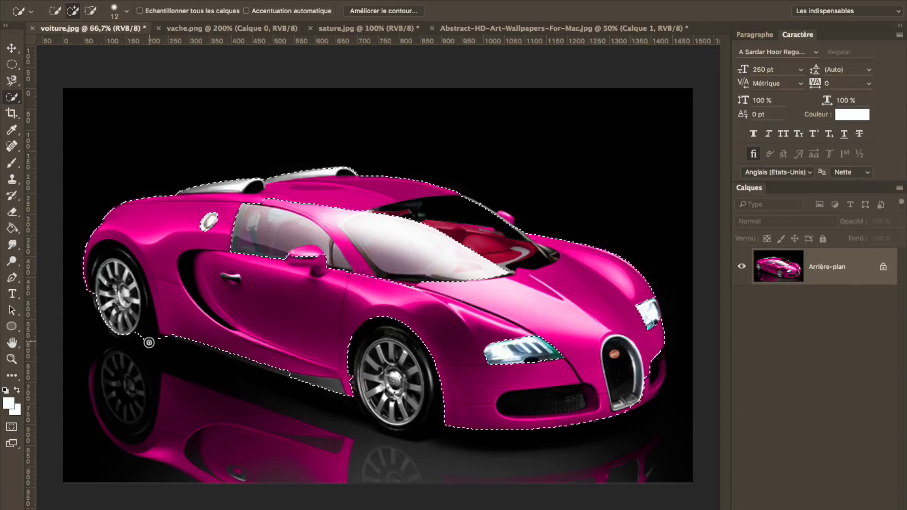
drag(186, 358, 176, 356)
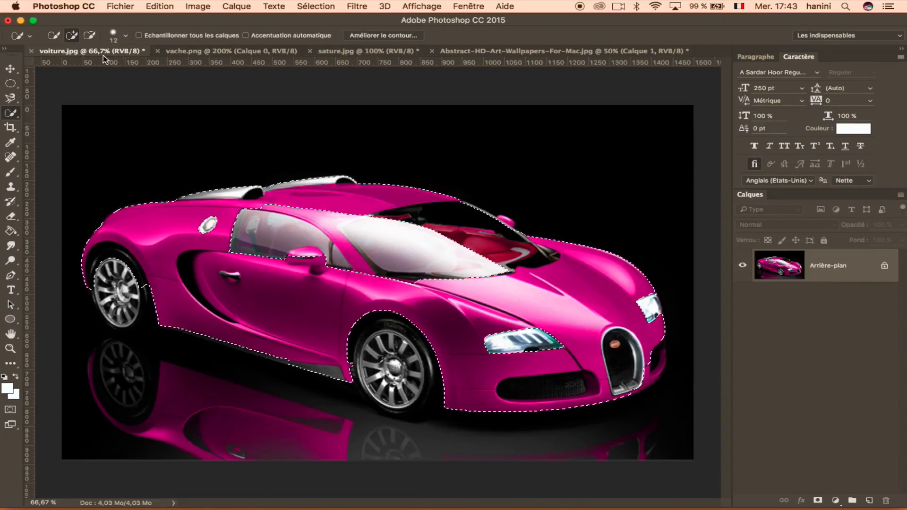
click(90, 36)
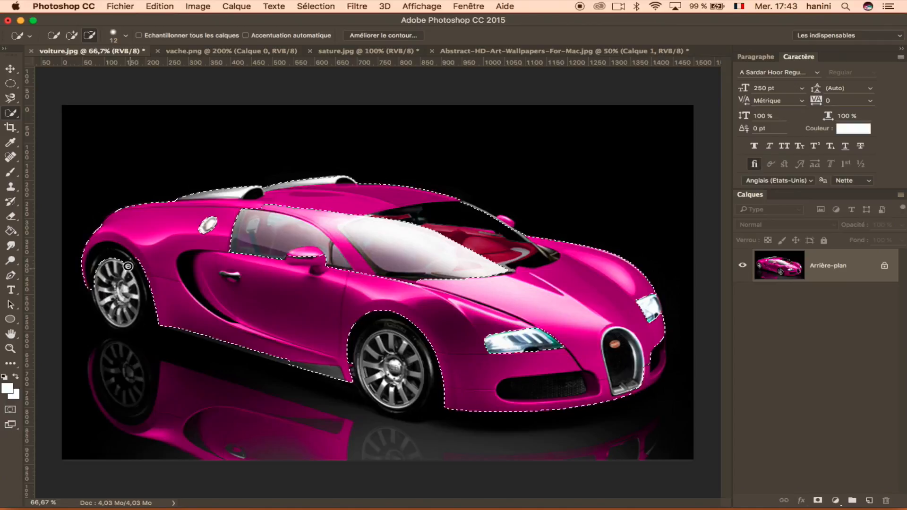
drag(105, 252, 93, 283)
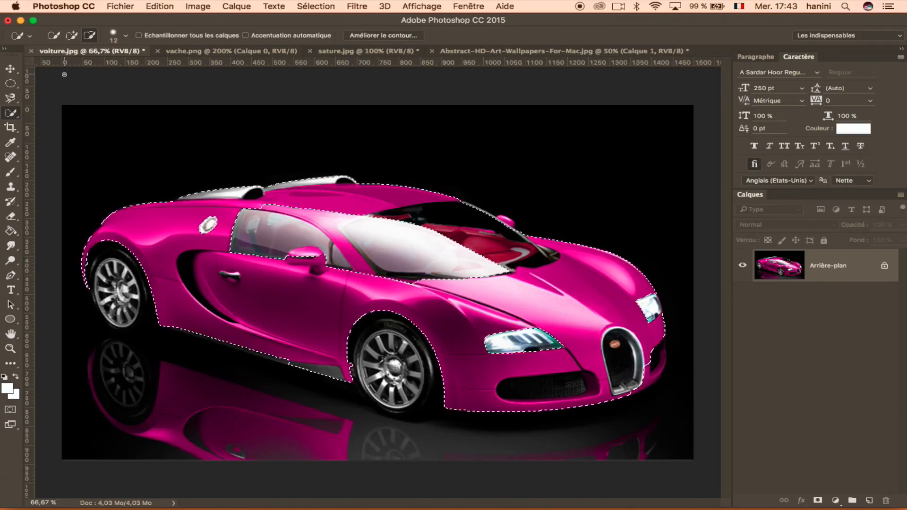
Return Quick Selection to add mode and select only the car's near front headlight.
click(72, 35)
click(511, 346)
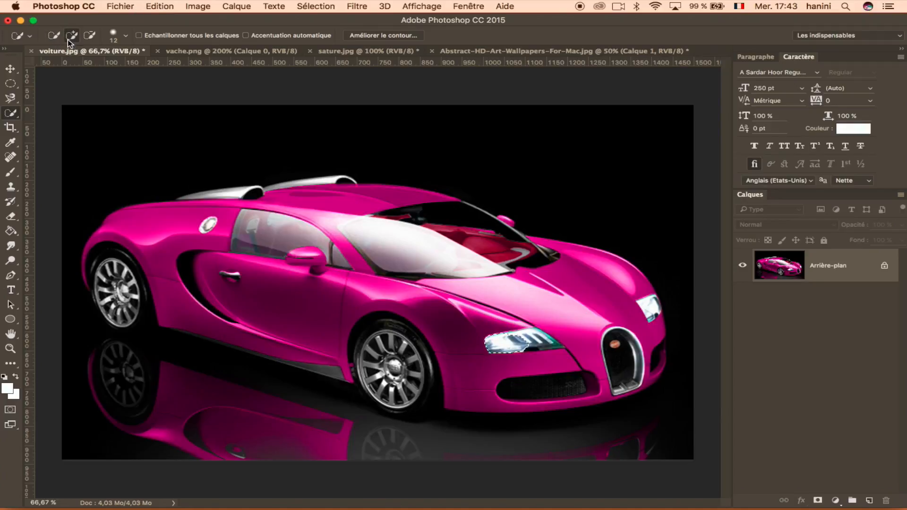
Extend the quick selection from the headlight over the car's whole body, roof and windows.
mouse_move(525, 323)
mouse_down()
mouse_move(505, 329)
mouse_move(427, 268)
mouse_move(283, 232)
mouse_move(153, 217)
mouse_move(179, 281)
mouse_move(328, 208)
mouse_up()
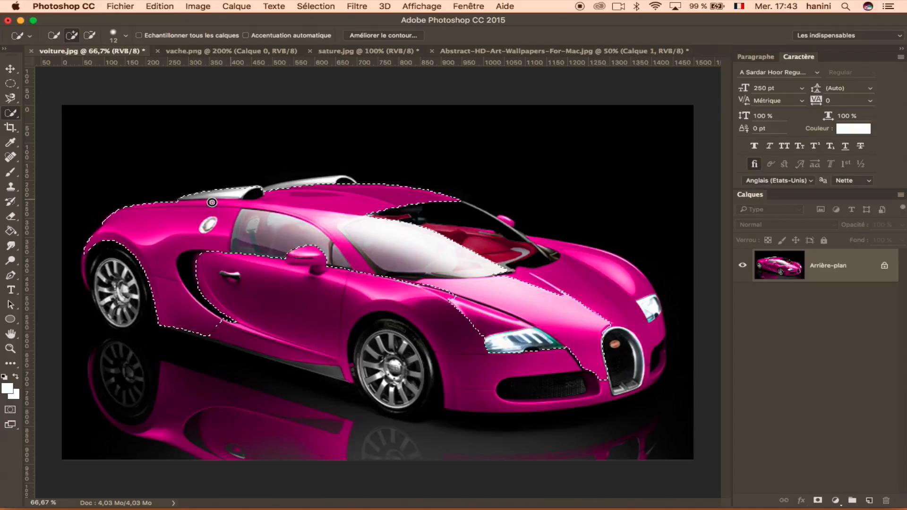
mouse_move(329, 182)
mouse_down()
mouse_move(567, 330)
mouse_move(434, 218)
mouse_move(549, 273)
mouse_move(180, 326)
mouse_up()
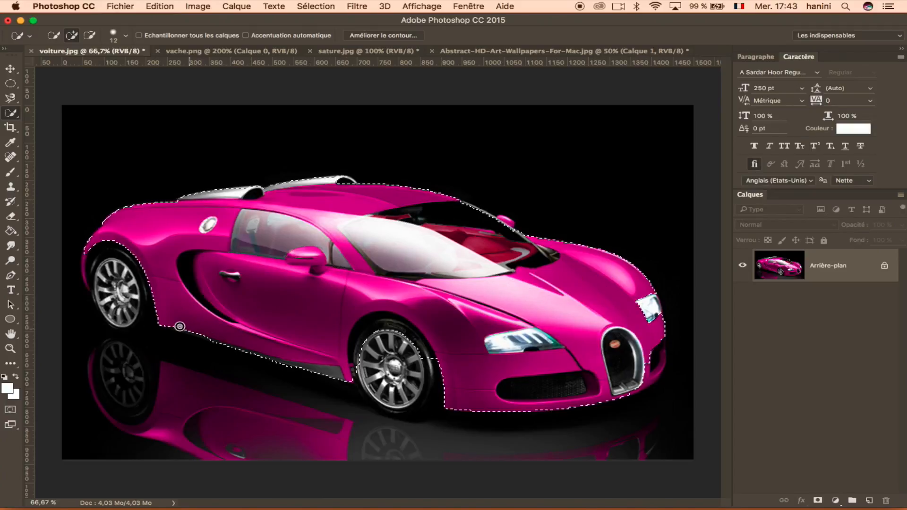
click(84, 271)
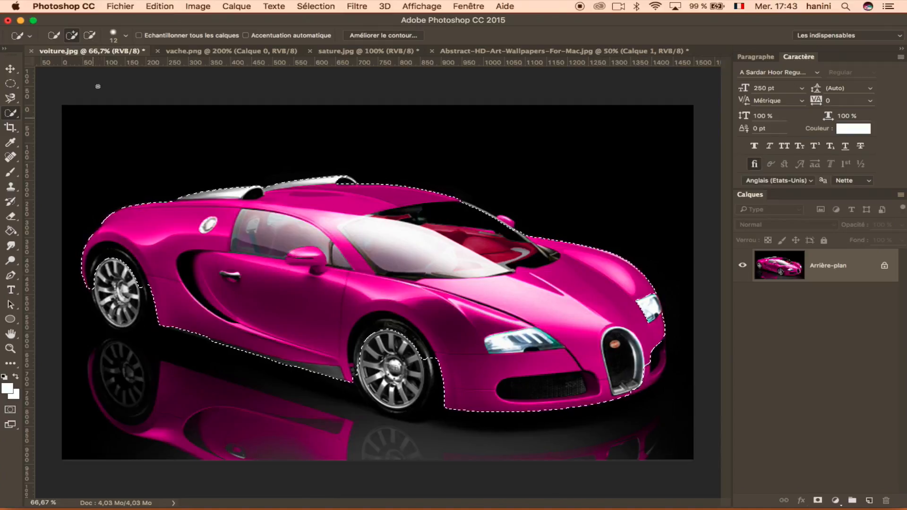
Subtract the rear and front wheel areas from the car's quick selection, returning to add mode.
key(alt)
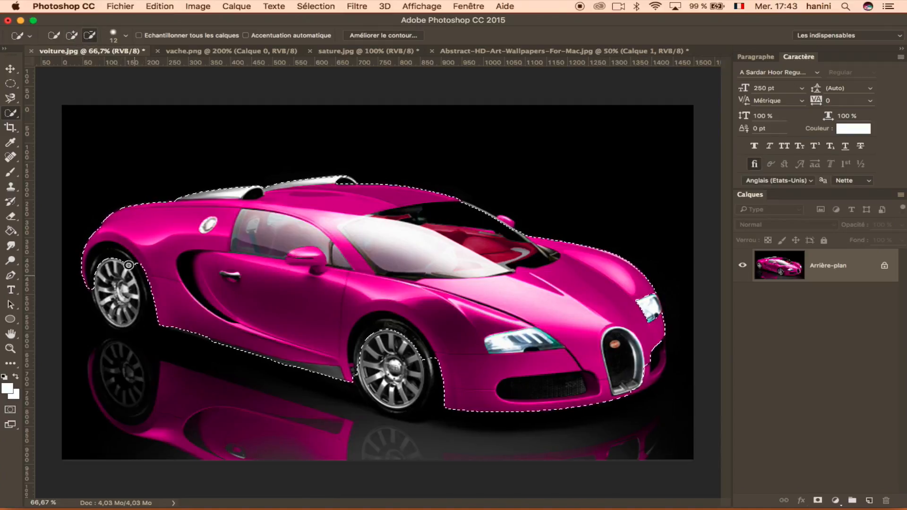
drag(111, 253, 93, 289)
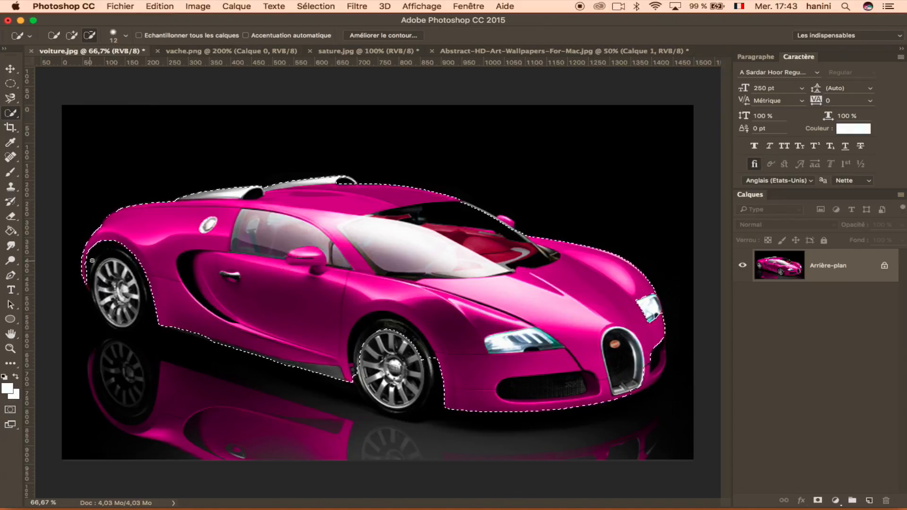
mouse_move(437, 359)
mouse_down()
mouse_move(387, 323)
mouse_move(373, 326)
mouse_move(356, 381)
mouse_move(369, 335)
mouse_move(396, 323)
mouse_move(366, 318)
mouse_up()
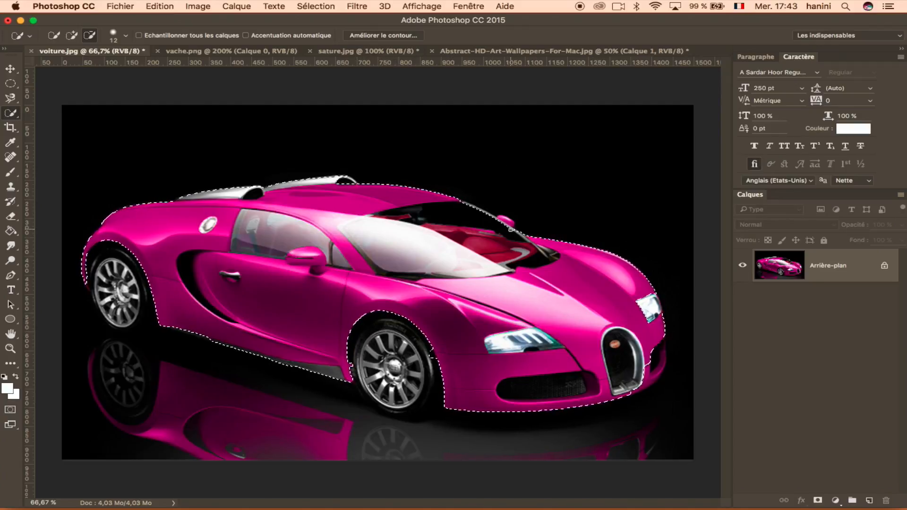
key(alt)
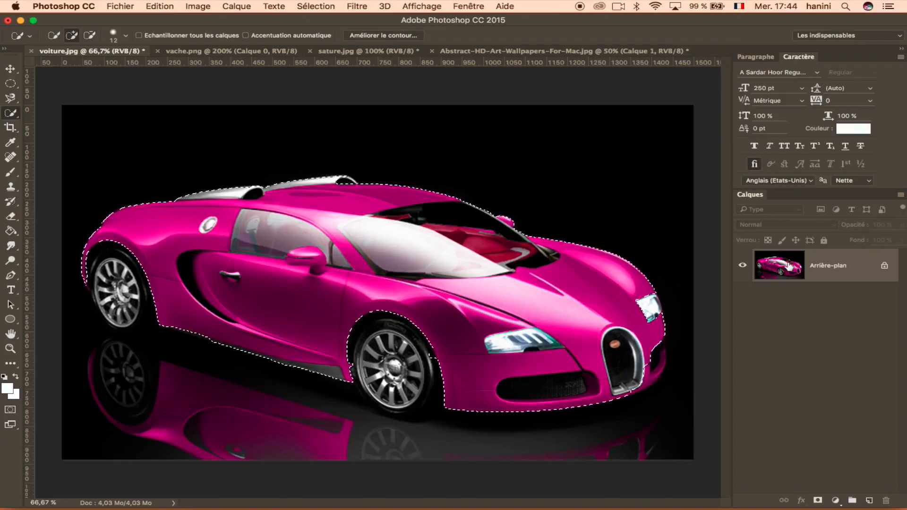
Copy the selected car body to a new layer and check the cutout by briefly hiding the Arrière-plan layer.
right_click(308, 273)
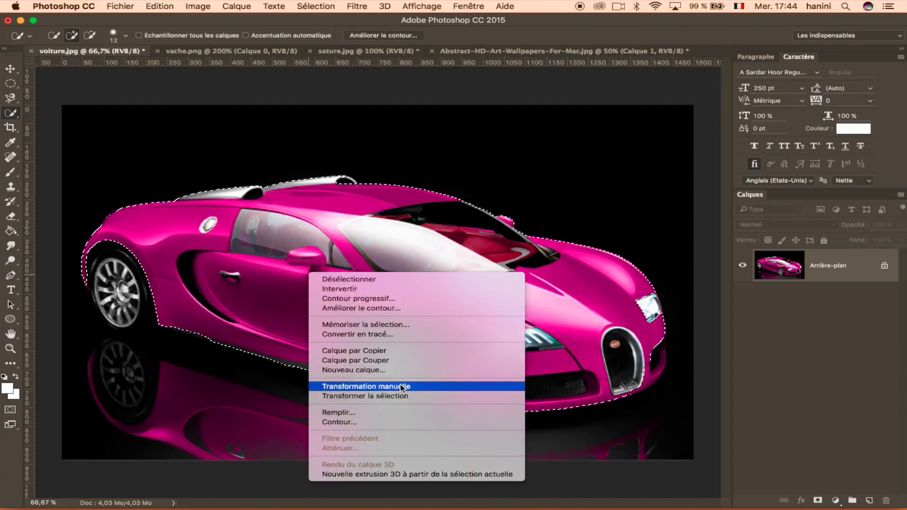
click(387, 350)
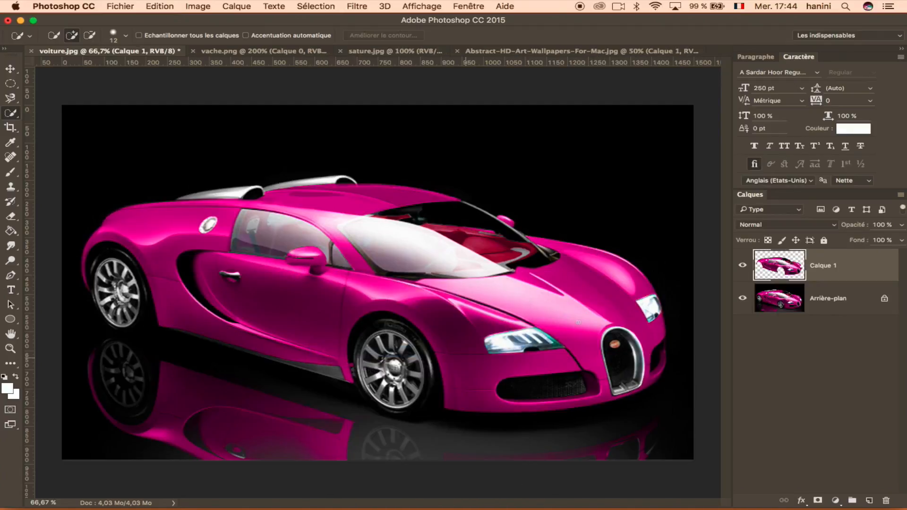
click(742, 299)
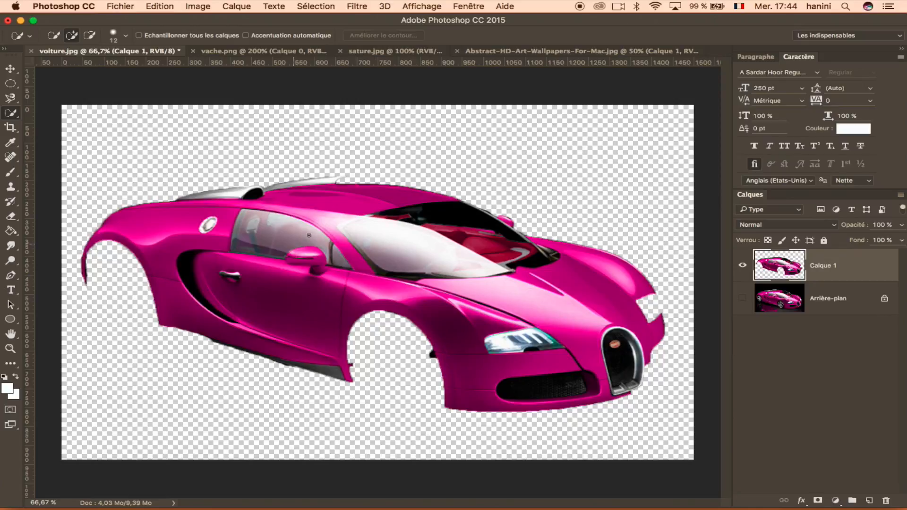
click(742, 299)
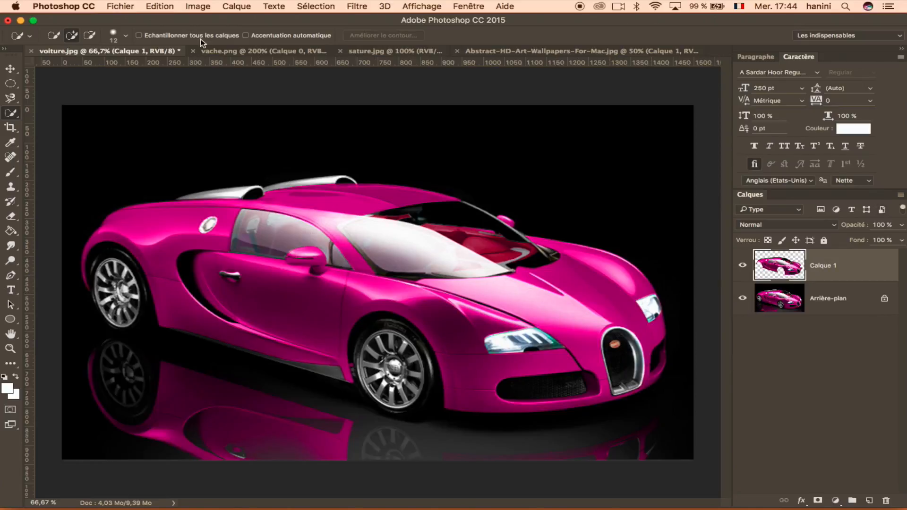
Select the car's rear pink bodywork with the Magic Wand, first at tolerance 32 and again at tolerance 115.
click(11, 115)
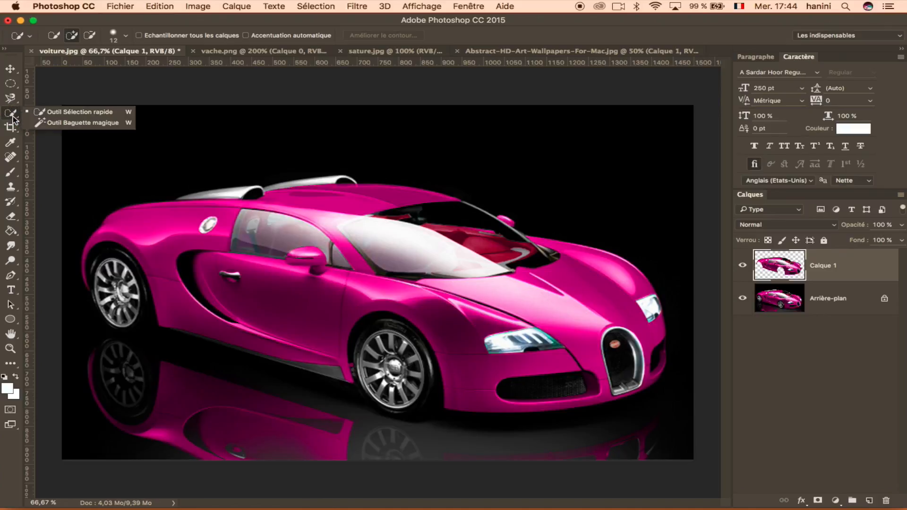
click(83, 124)
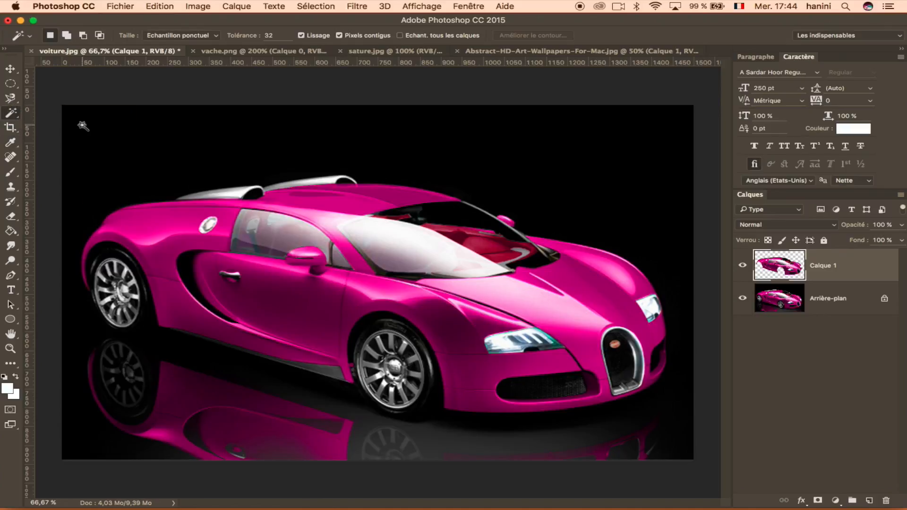
click(172, 225)
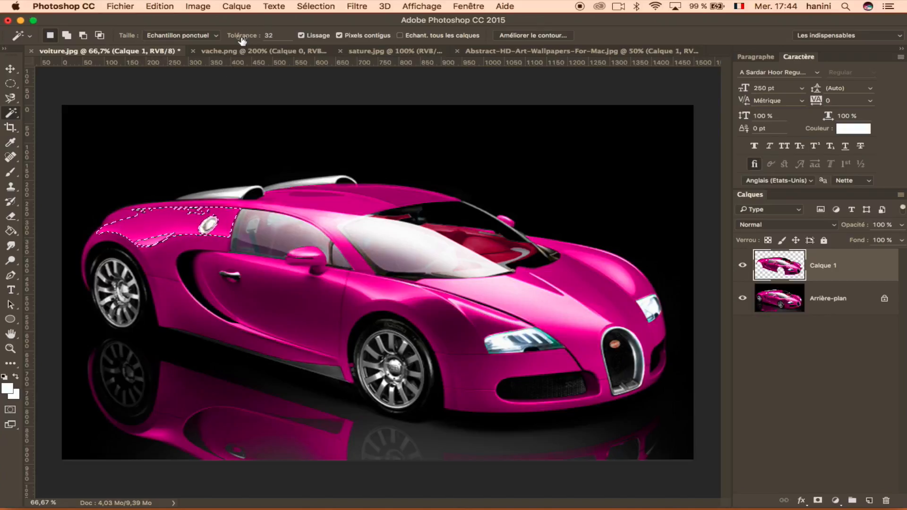
drag(243, 38, 286, 38)
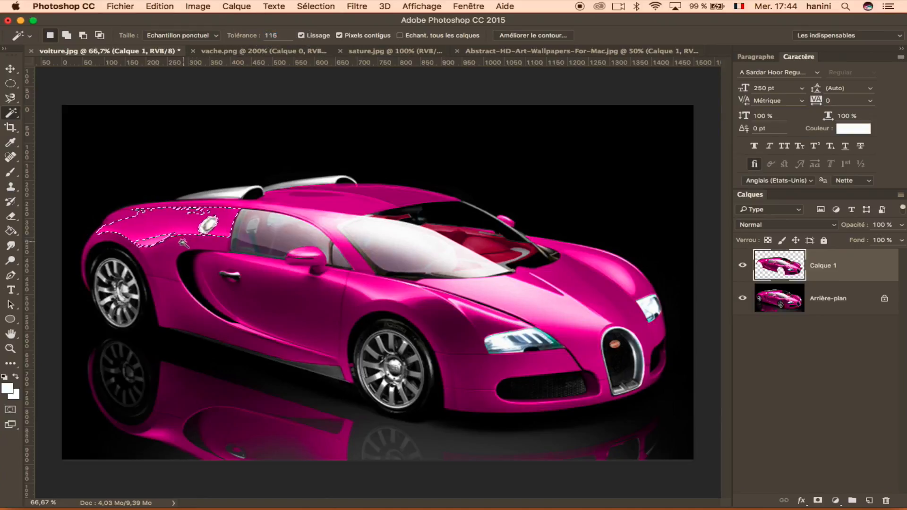
click(165, 230)
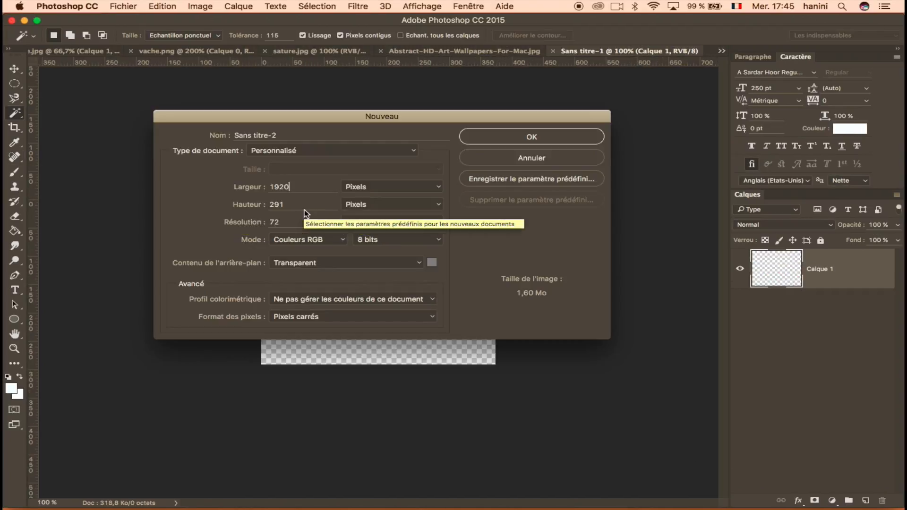
Create a new transparent RGB document measuring 1920 by 1080 pixels at 72 pixels per inch.
key(Tab)
text(1080)
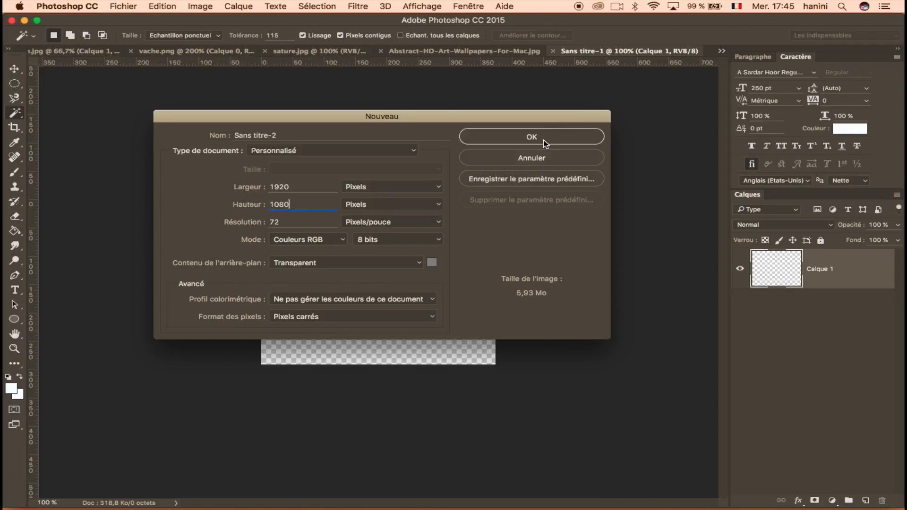
click(545, 138)
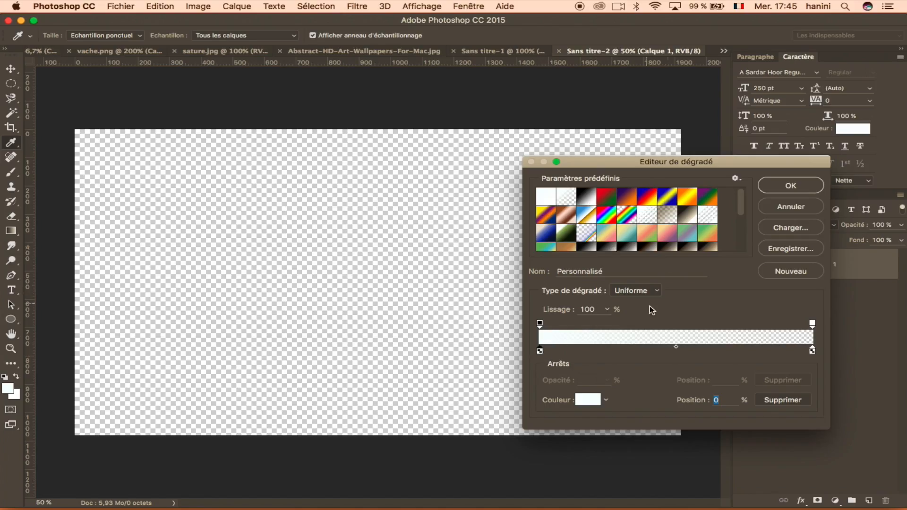
Set the starting colour stop of the gradient that fades to transparent to dark green.
click(586, 400)
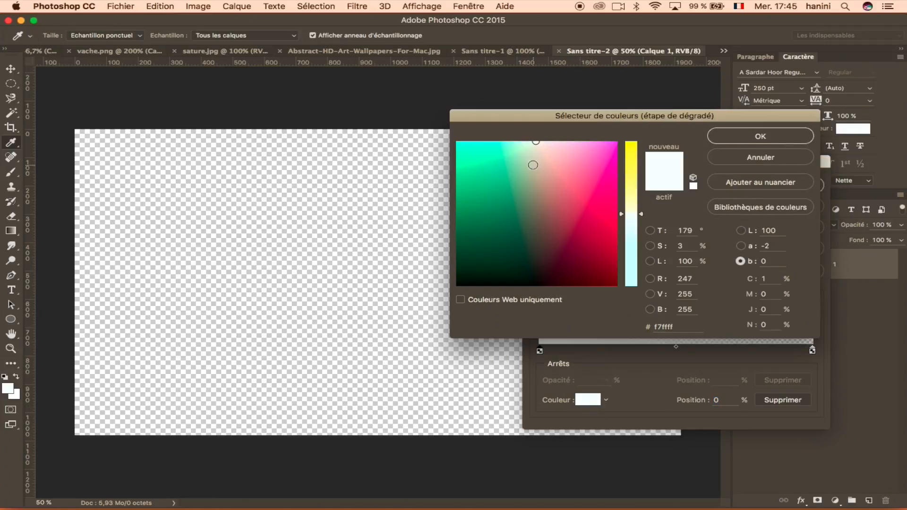
mouse_move(535, 146)
mouse_down()
mouse_move(517, 239)
mouse_move(471, 241)
mouse_up()
click(755, 138)
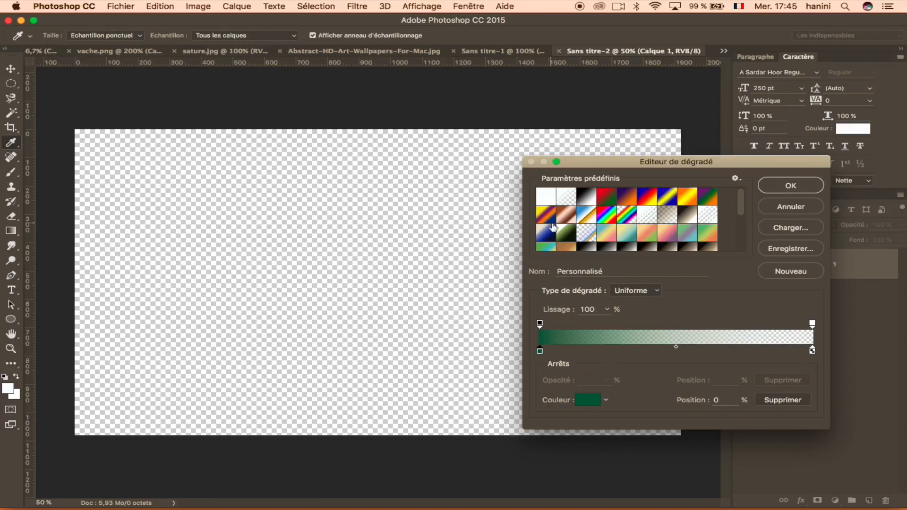
click(810, 186)
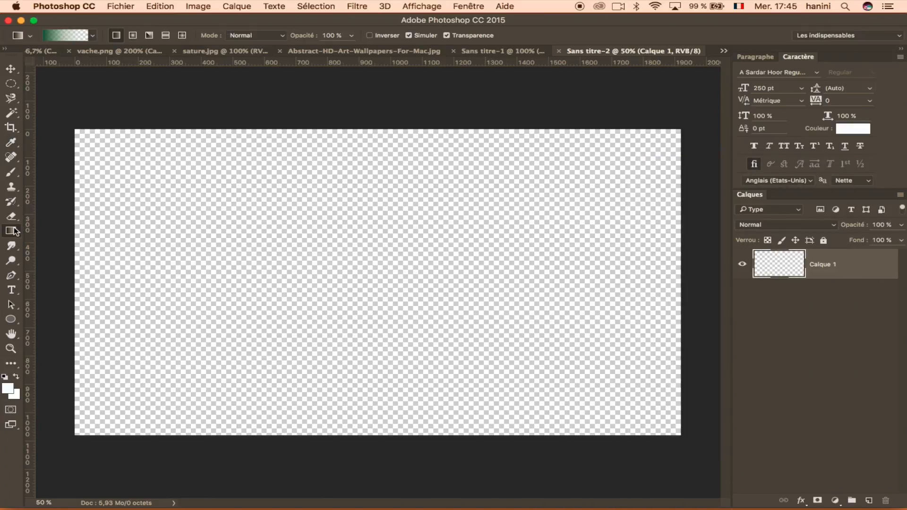
Apply overlapping horizontal linear gradients across Calque 1, fading from dark green on the left to pale green on the right.
drag(53, 234, 689, 252)
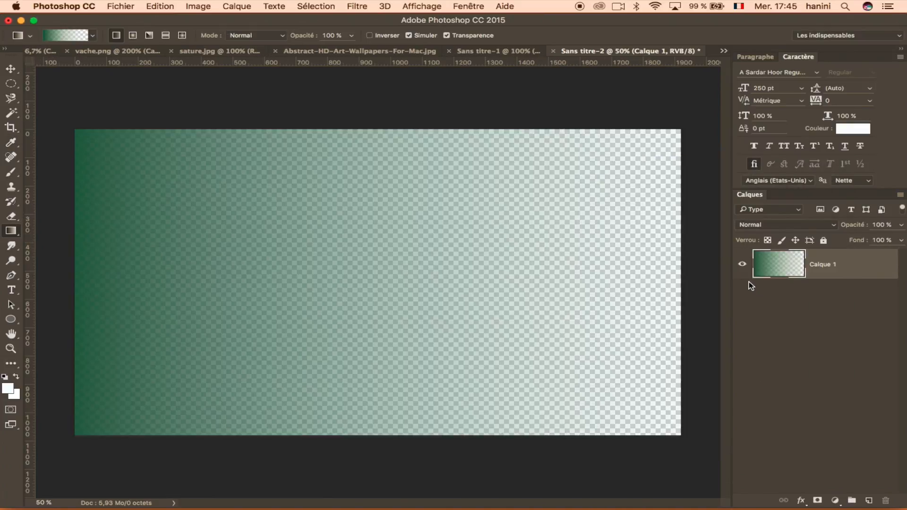
drag(77, 253, 777, 260)
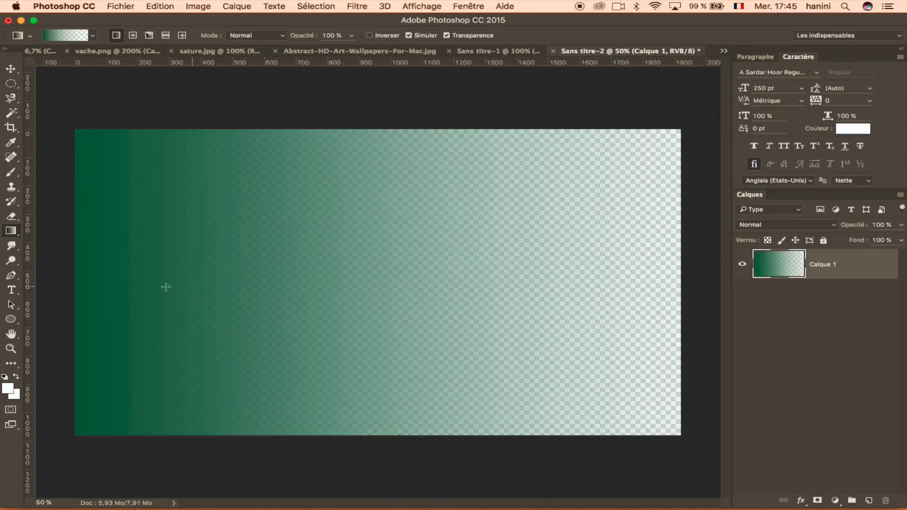
drag(164, 286, 781, 255)
drag(266, 281, 727, 283)
drag(233, 296, 683, 246)
drag(193, 269, 415, 269)
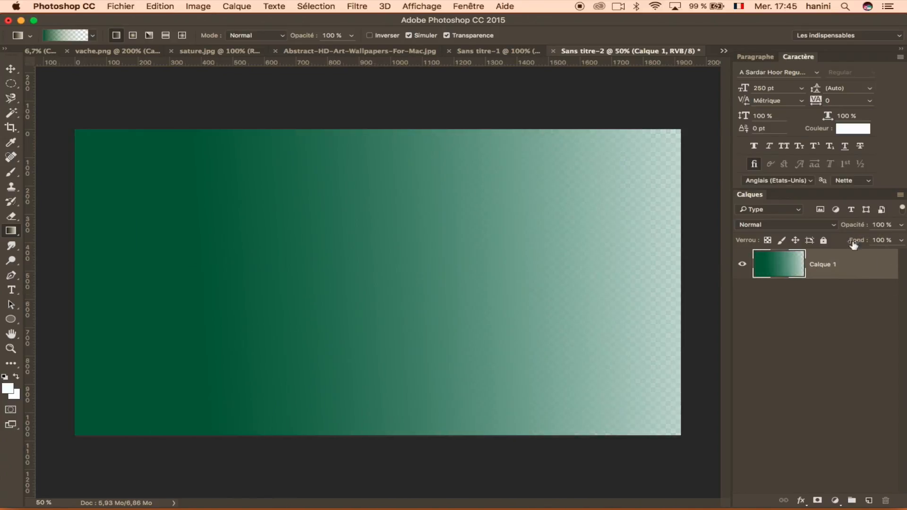
drag(287, 294, 518, 291)
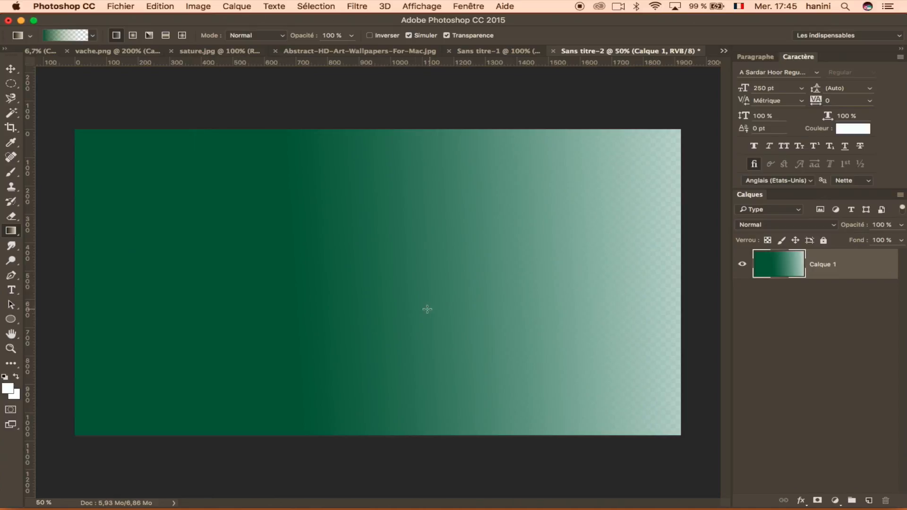
drag(205, 294, 620, 293)
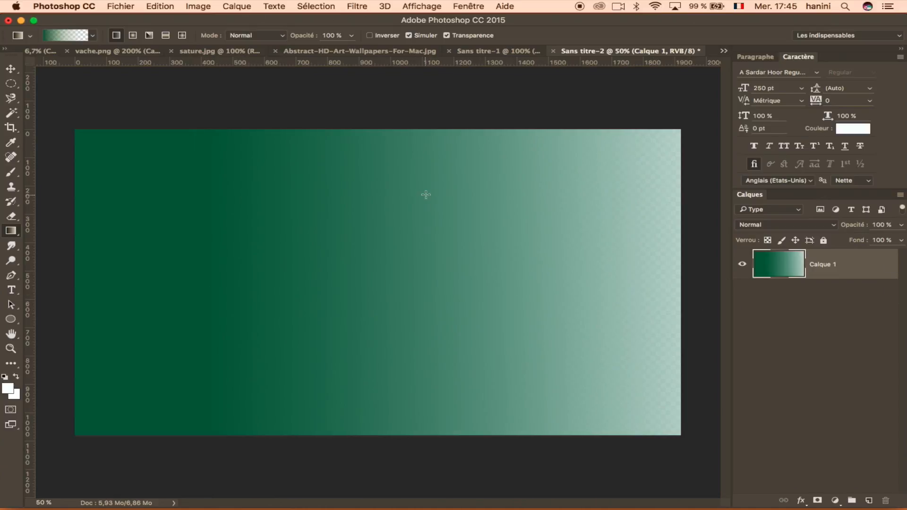
Set the Magic Wand tolerance to 0 and sample the gradient's dark green area.
click(14, 116)
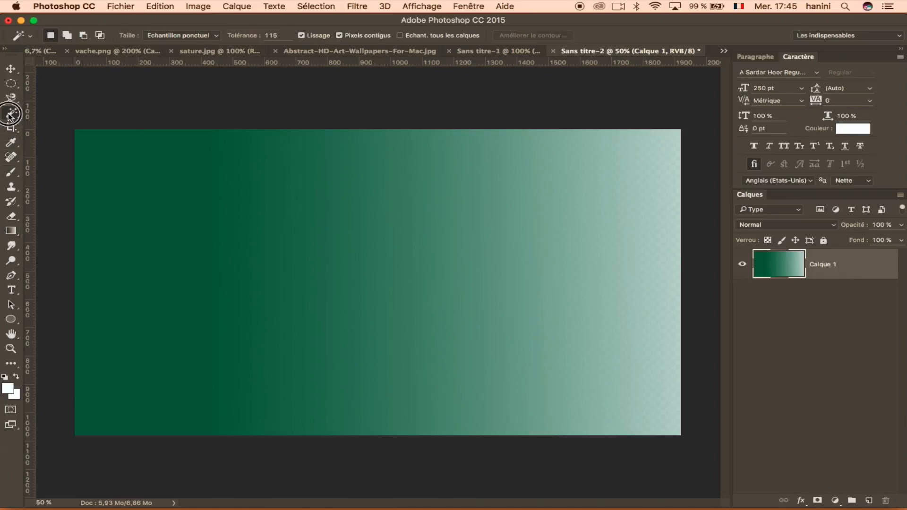
drag(249, 36, 7, 52)
click(182, 303)
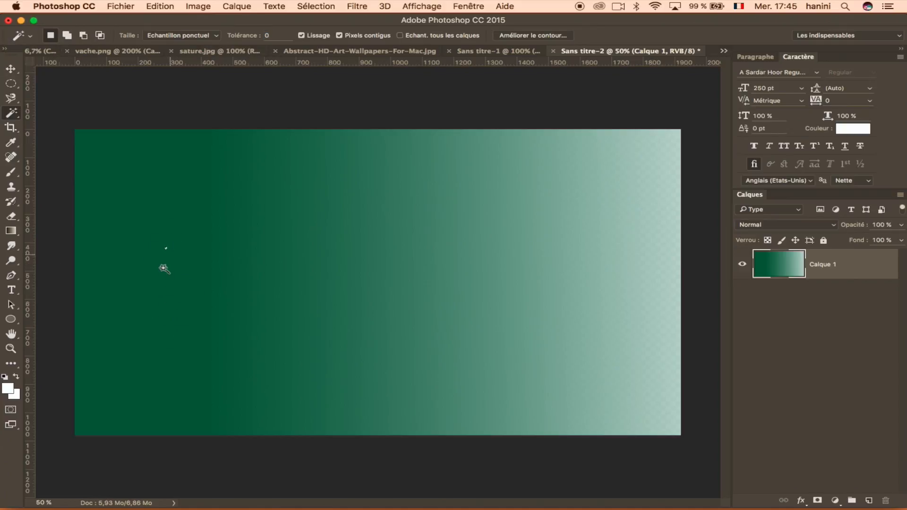
Select the gradient's dark green area with the Magic Wand at tolerance 29 and again at tolerance 63.
drag(247, 38, 268, 39)
click(165, 252)
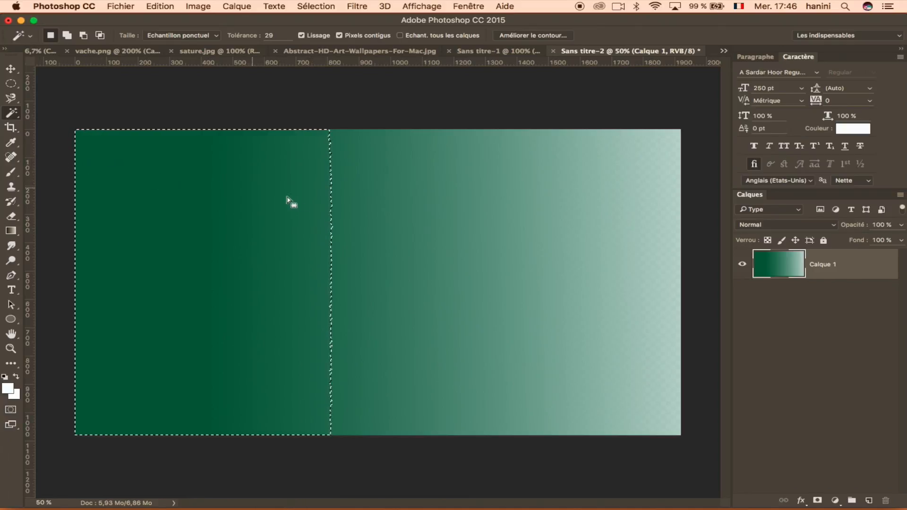
click(249, 36)
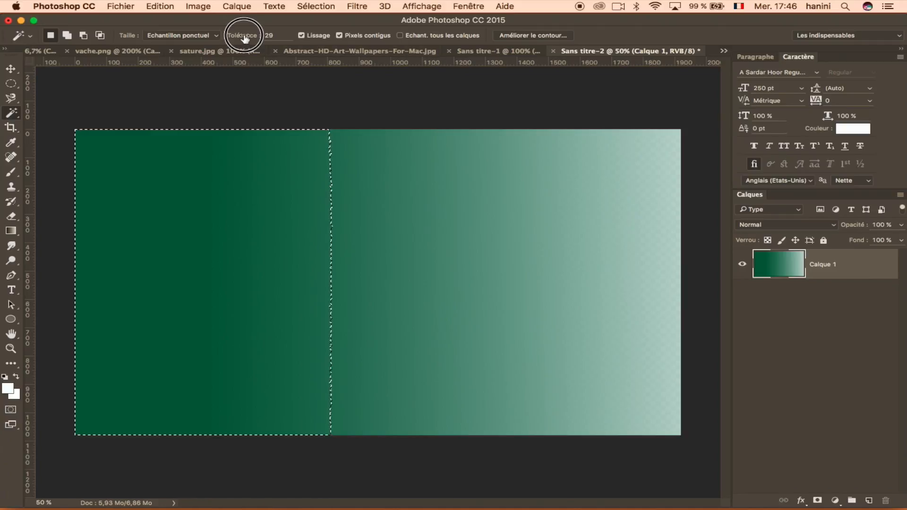
drag(249, 36, 266, 37)
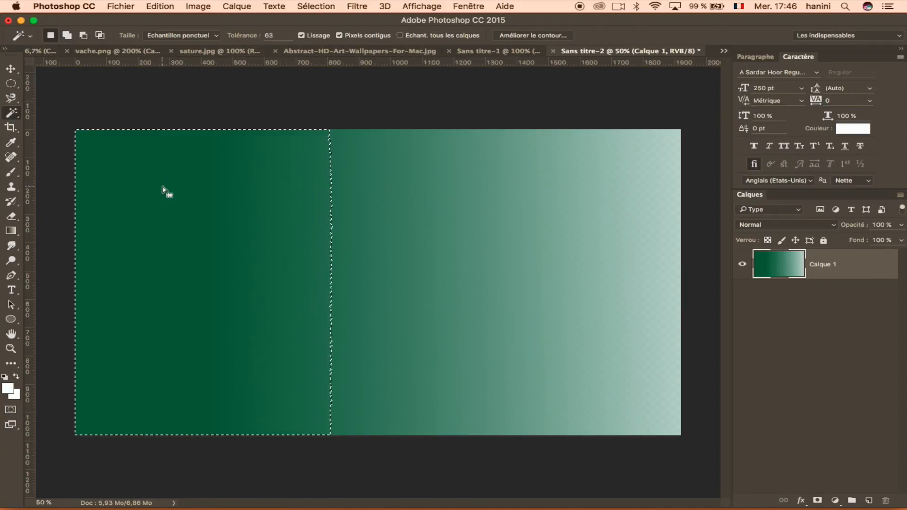
click(182, 219)
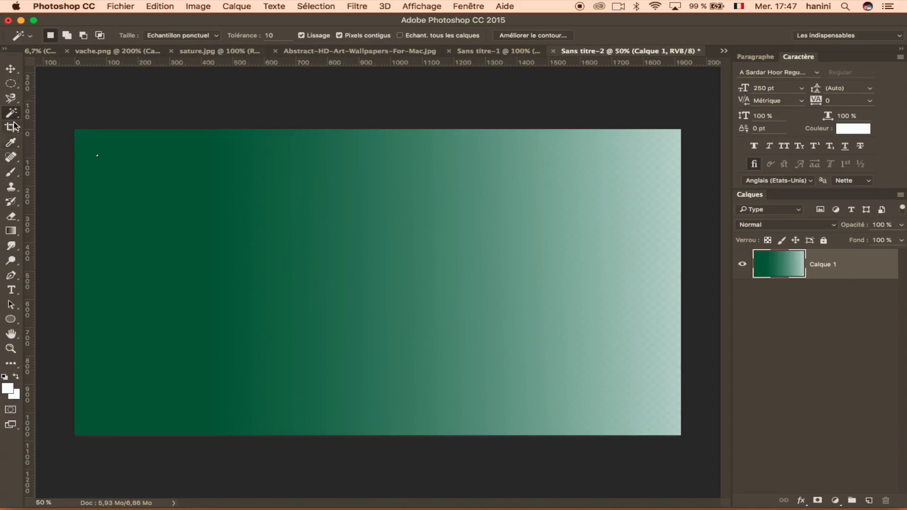
Sample the dark green near the canvas's upper-left corner with the Eyedropper and inspect its code as the foreground colour.
click(11, 144)
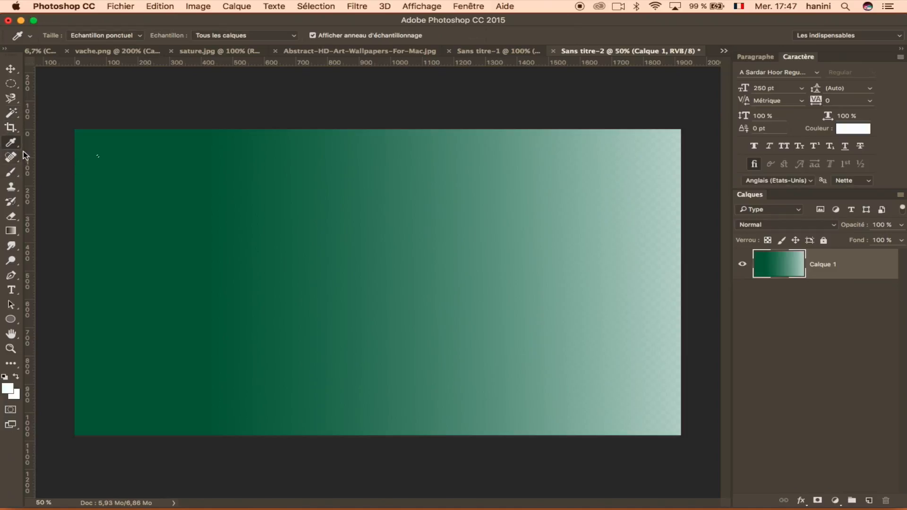
click(98, 191)
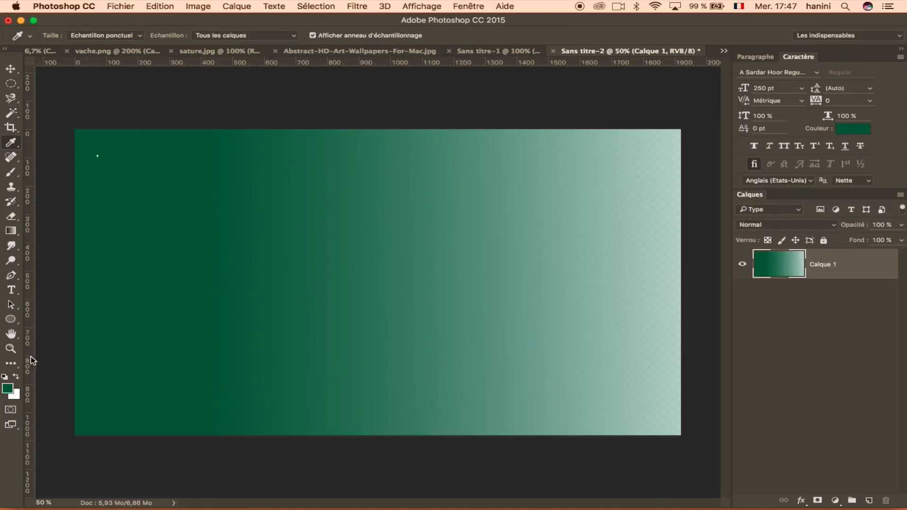
click(98, 180)
click(8, 389)
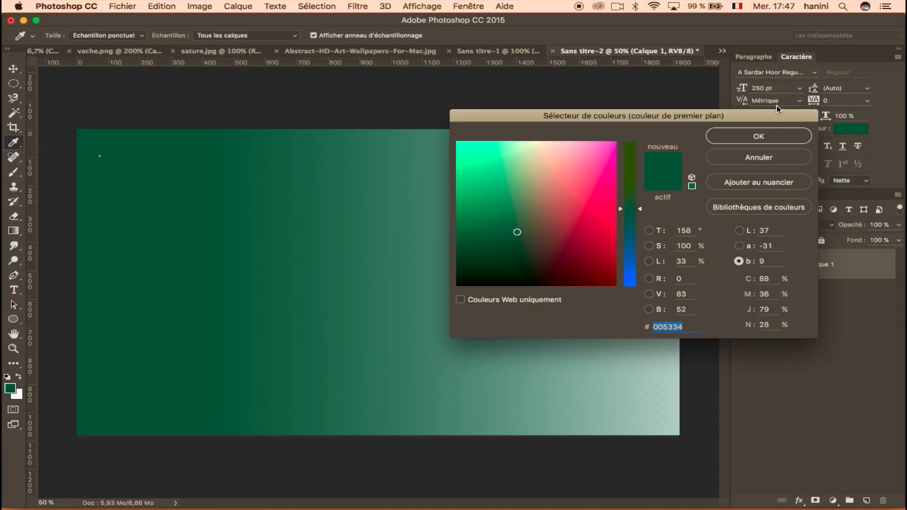
click(772, 134)
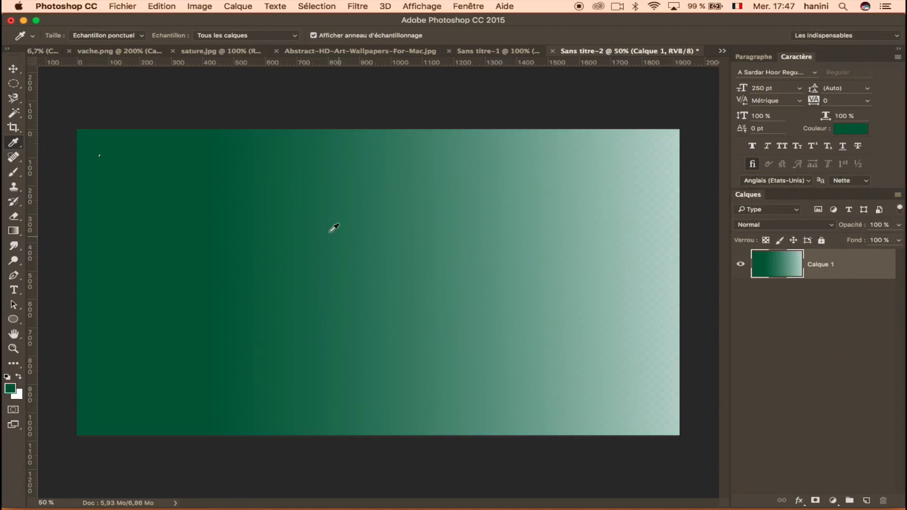
Sample the dark green farther right in the gradient and check the foreground colour's hex code without changing it.
click(200, 232)
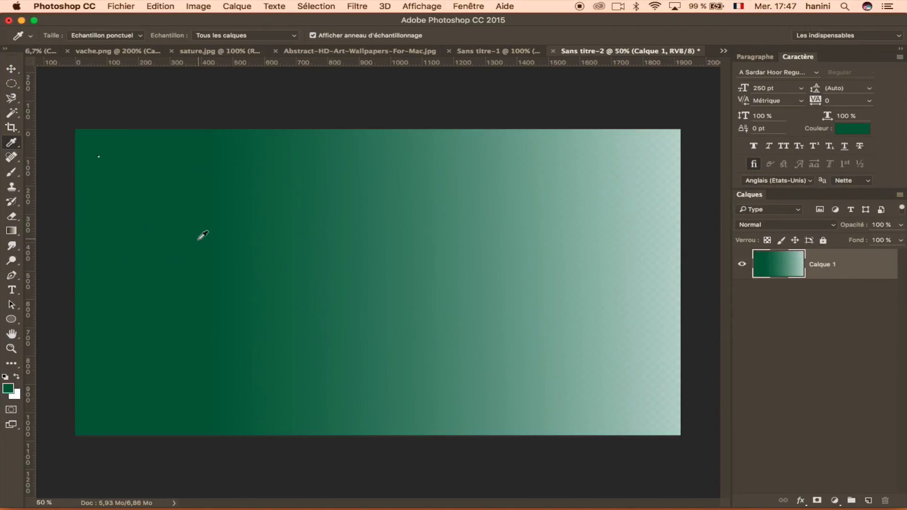
click(13, 389)
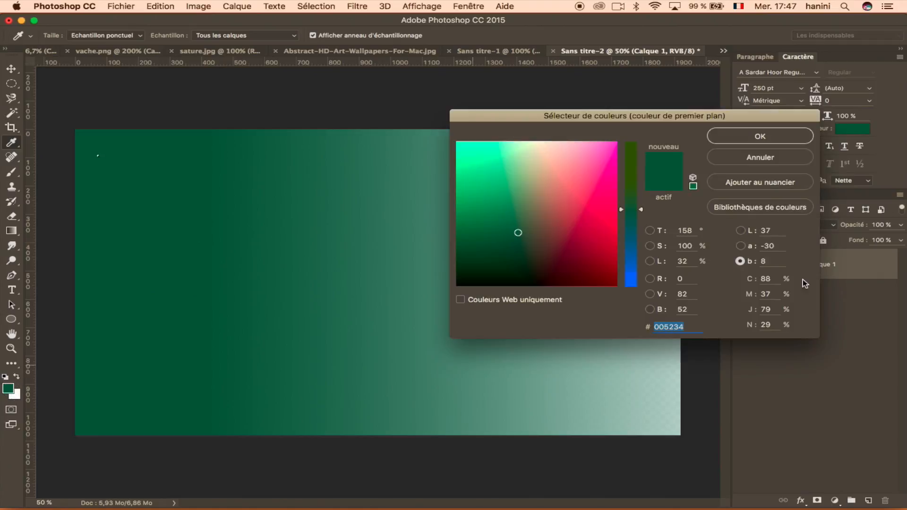
click(661, 327)
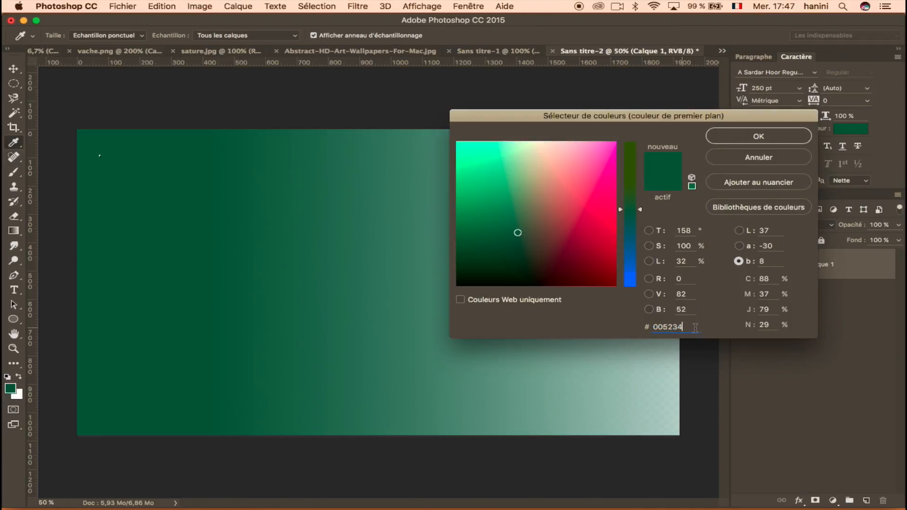
click(758, 157)
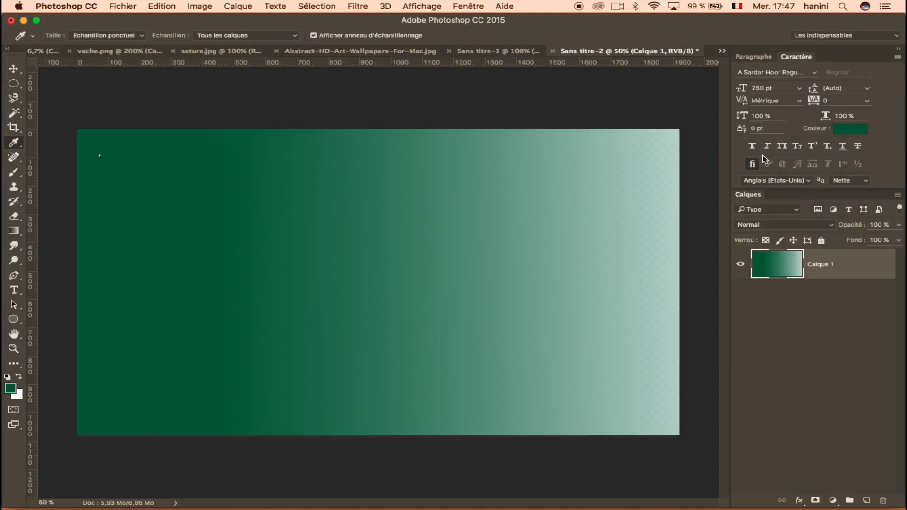